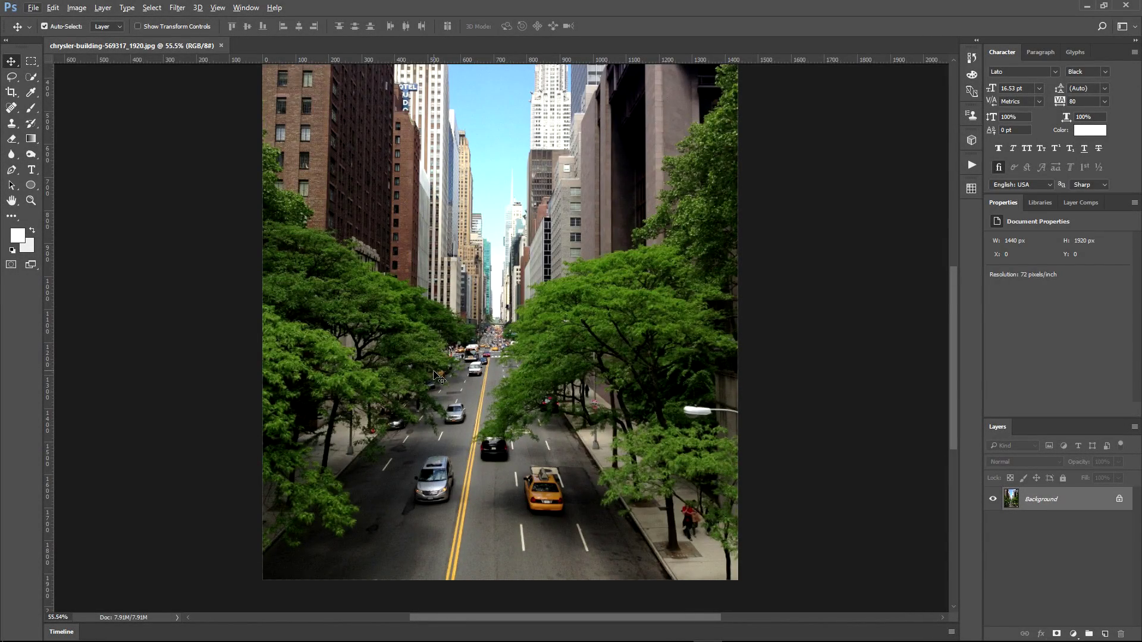
Lasso the grey car in the left lane and Content-Aware Fill it with asphalt
scroll(436, 363, "down", 3)
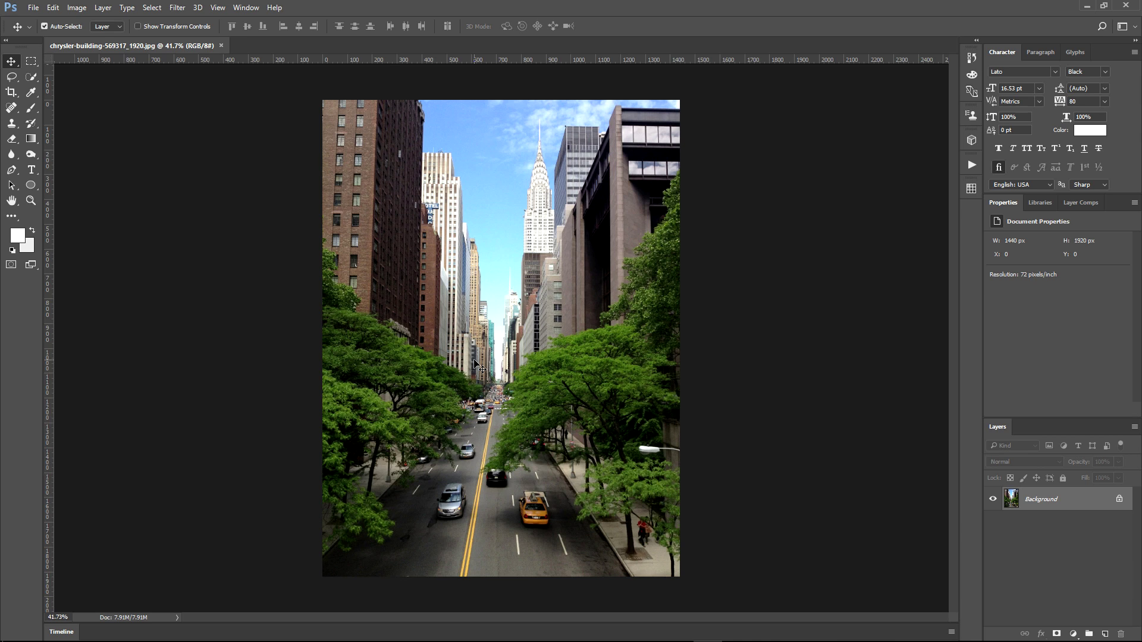
scroll(463, 360, "up", 2)
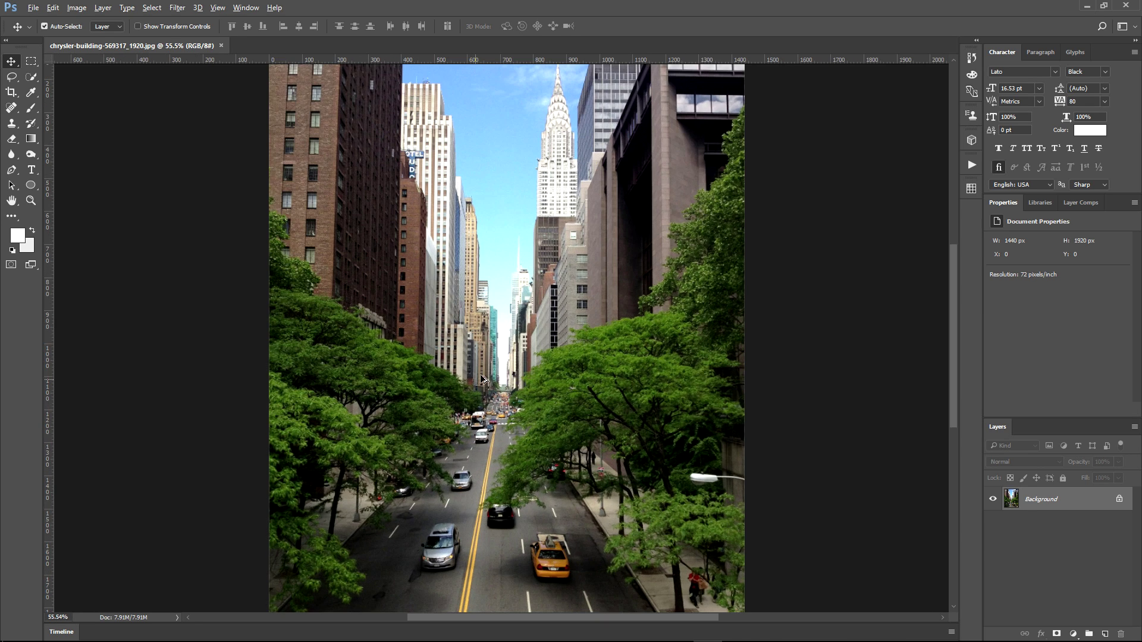
scroll(506, 326, "down", 1)
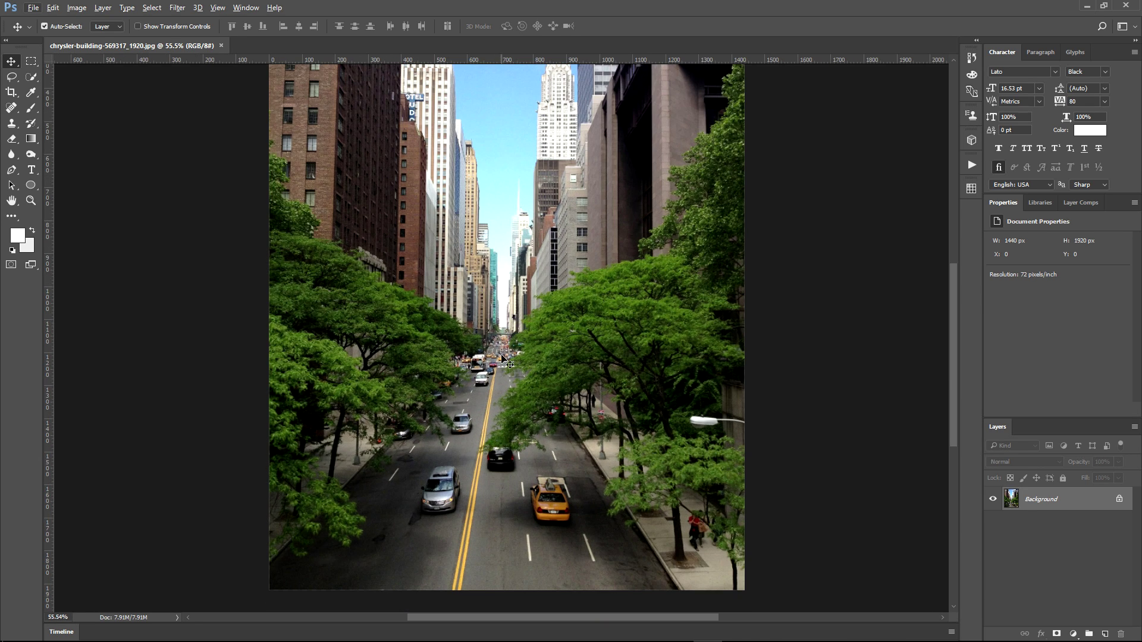
key("l")
left_click_drag(445, 453, 438, 463)
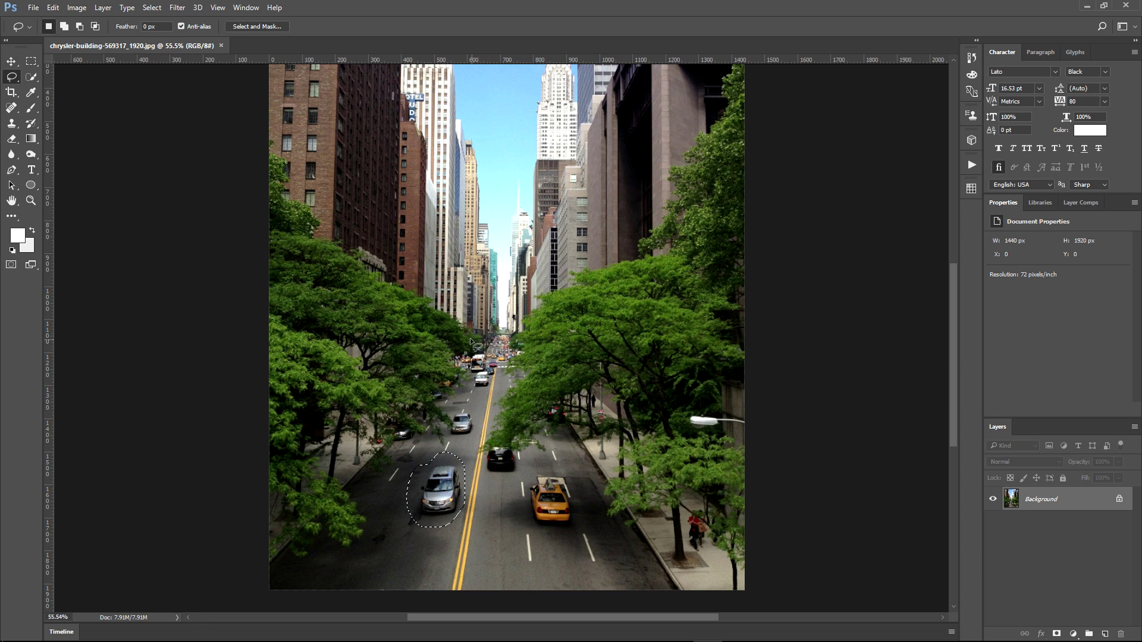
left_click(54, 8)
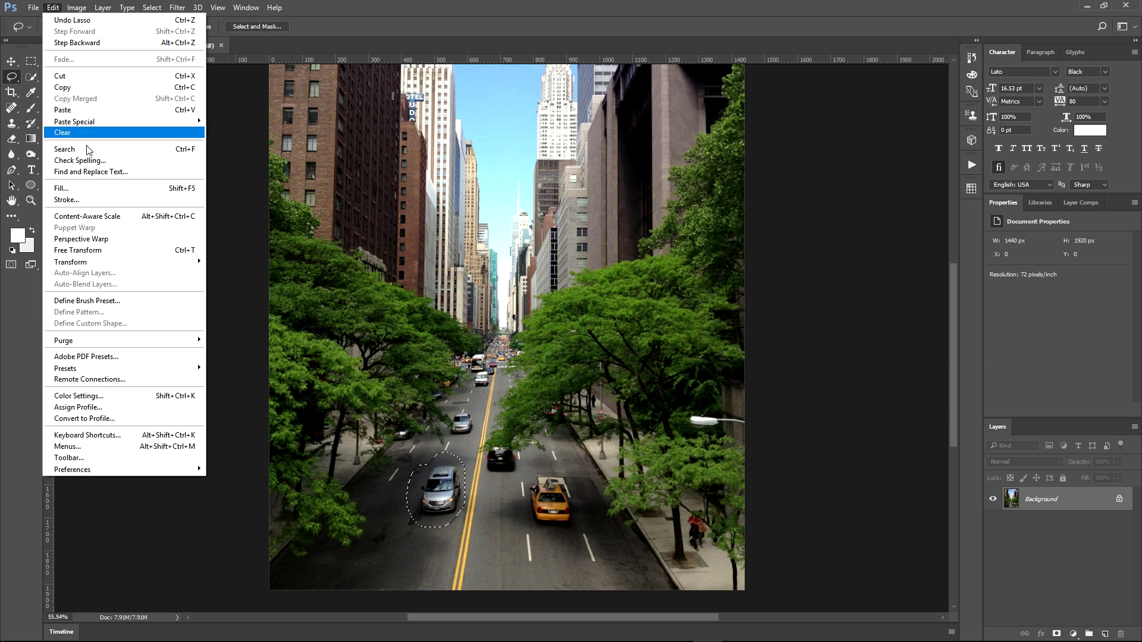
left_click(83, 188)
left_click(605, 181)
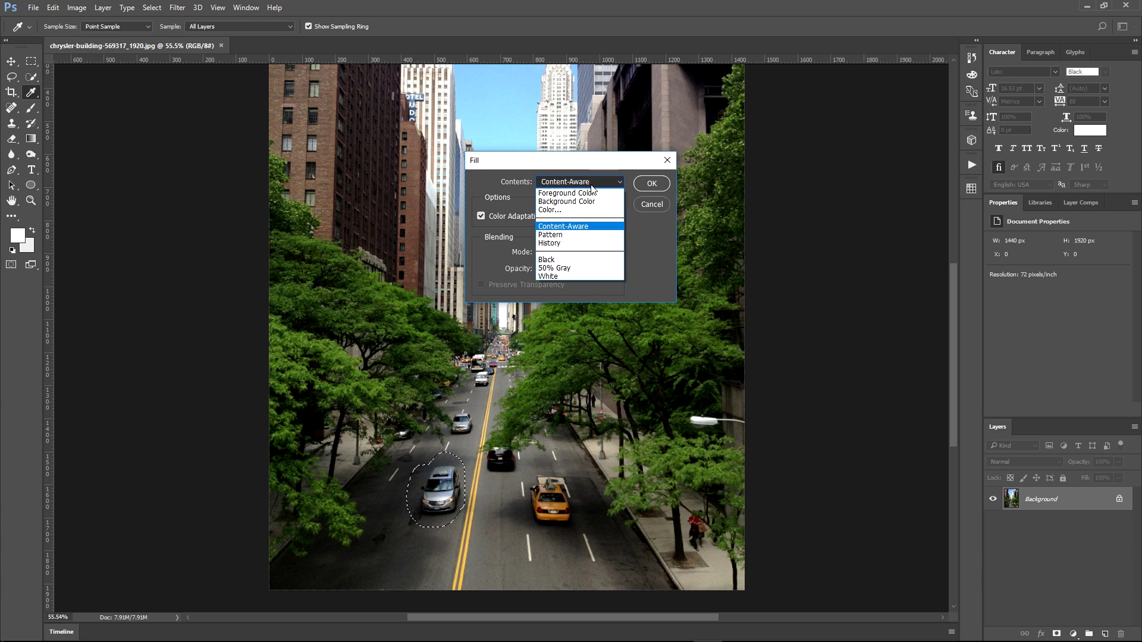
left_click(652, 184)
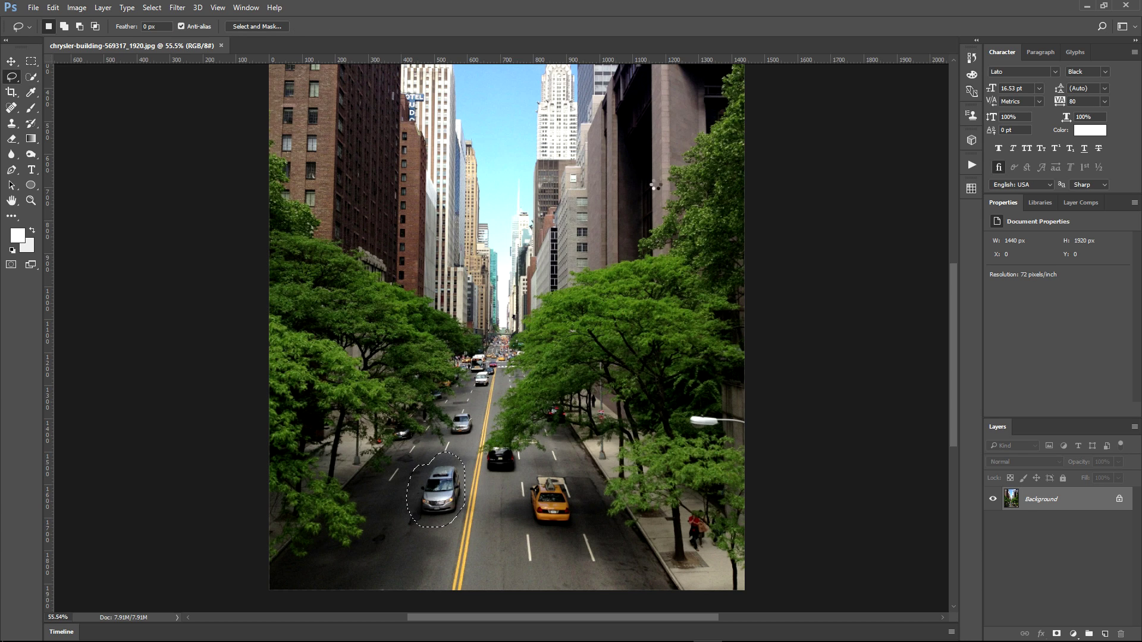
Deselect, zoom in on the road, and start outlining the black car
key("ctrl+d")
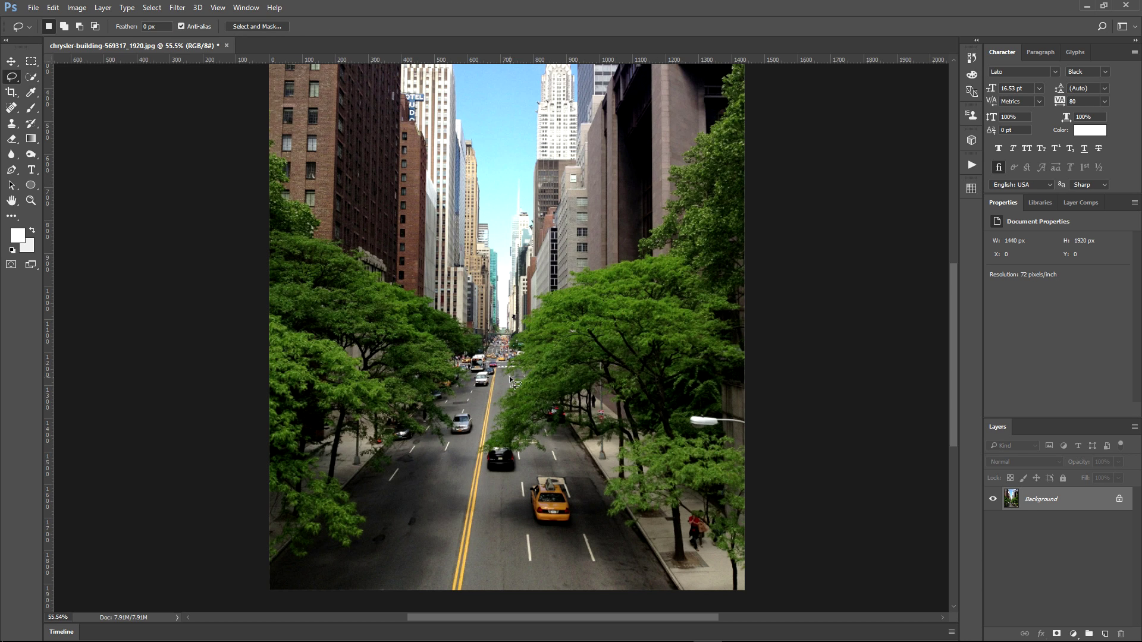
scroll(509, 374, "down", 1, "alt")
scroll(509, 374, "down", 1, "alt")
scroll(509, 373, "up", 2, "alt")
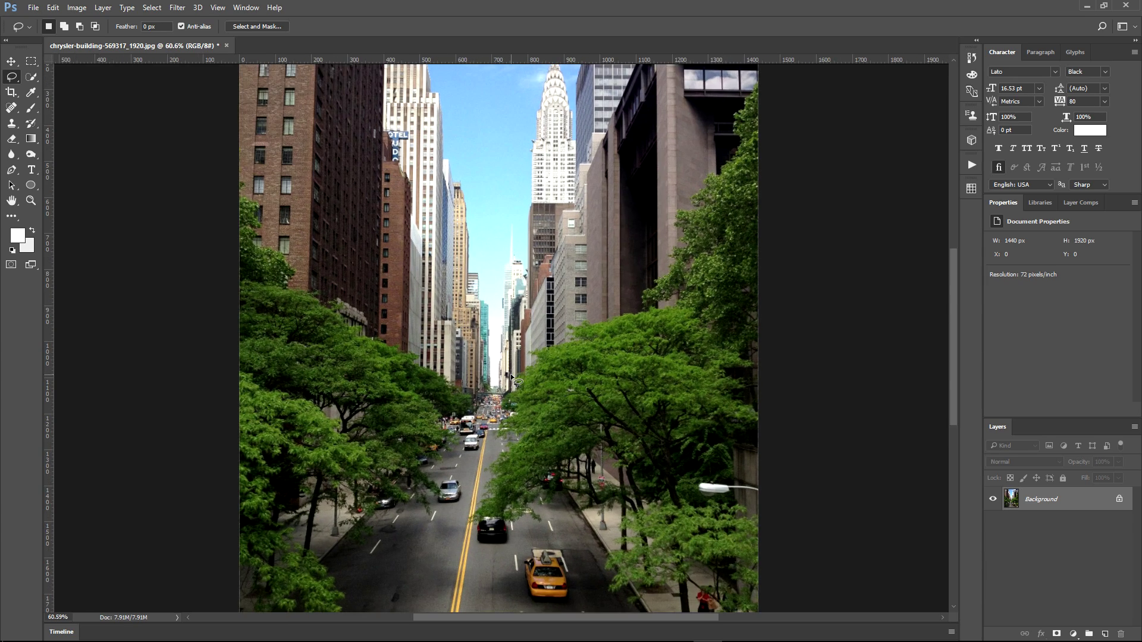
scroll(497, 398, "down", 1)
scroll(483, 426, "down", 1)
scroll(483, 485, "up", 5, "alt")
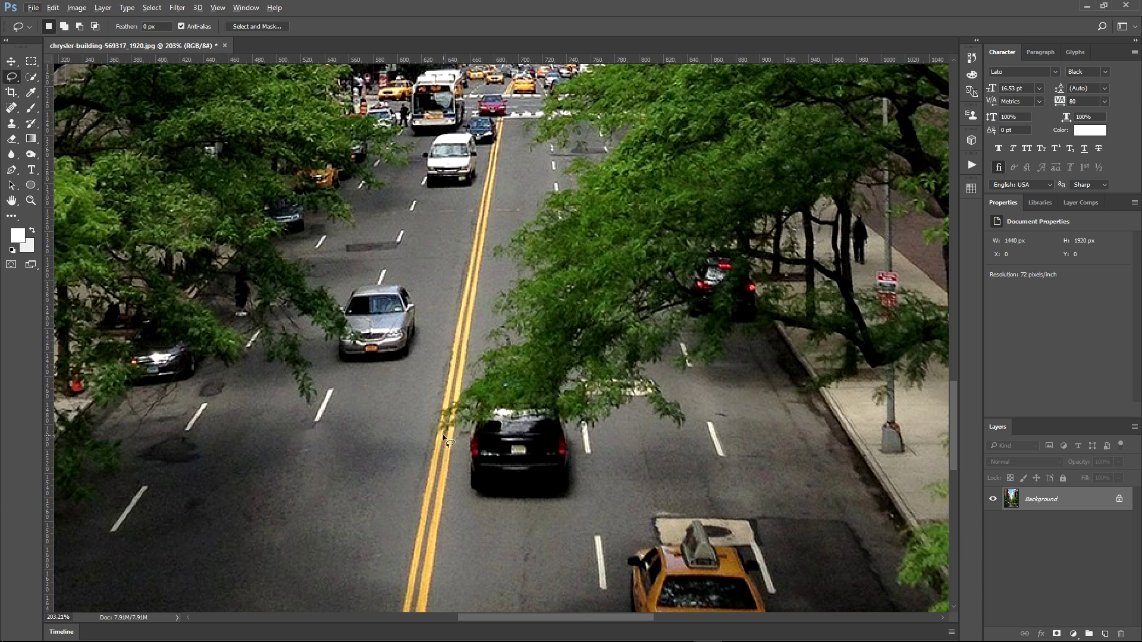
left_click_drag(465, 413, 470, 410)
Content-Aware Fill the black car's selection beside the centre line, then deselect
scroll(586, 366, "down", 2, "alt")
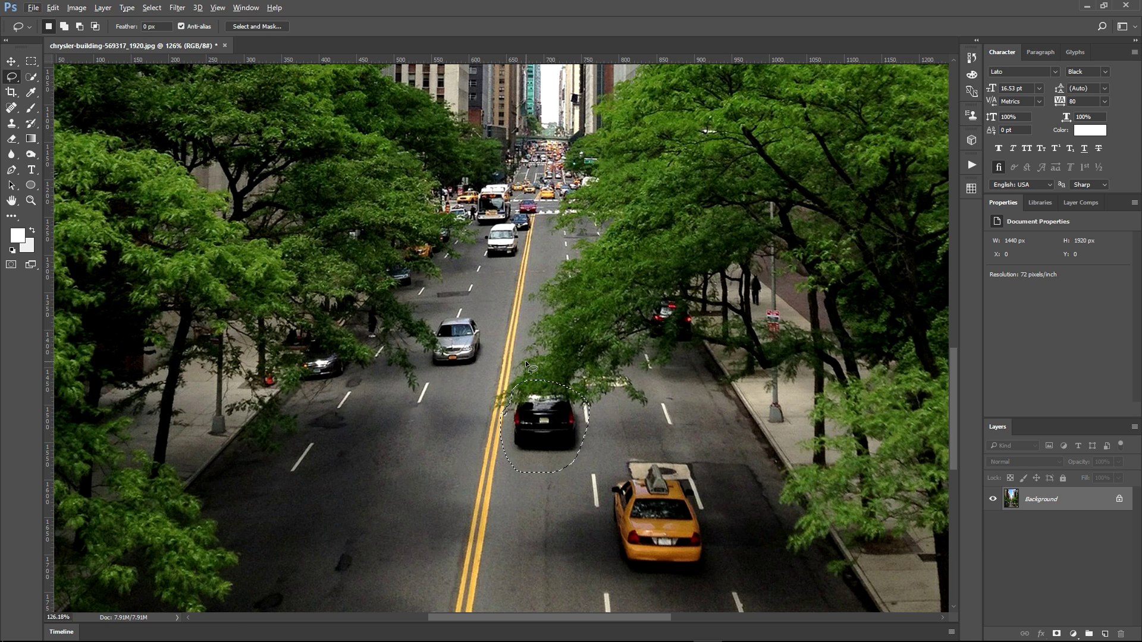
key("shift")
key("shift+F5")
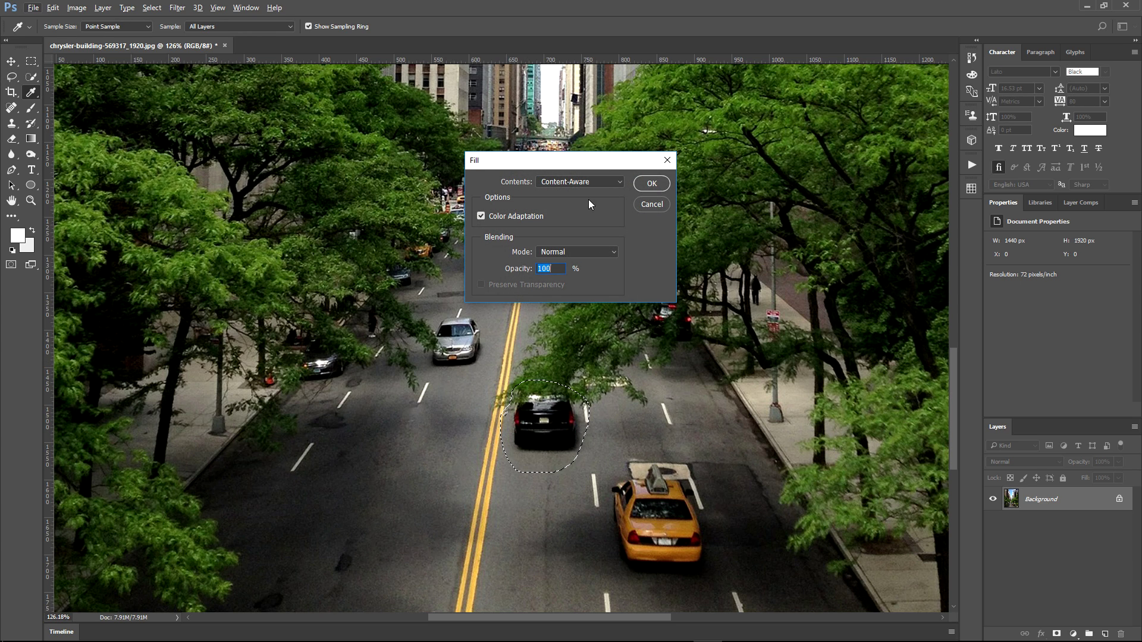
left_click(654, 183)
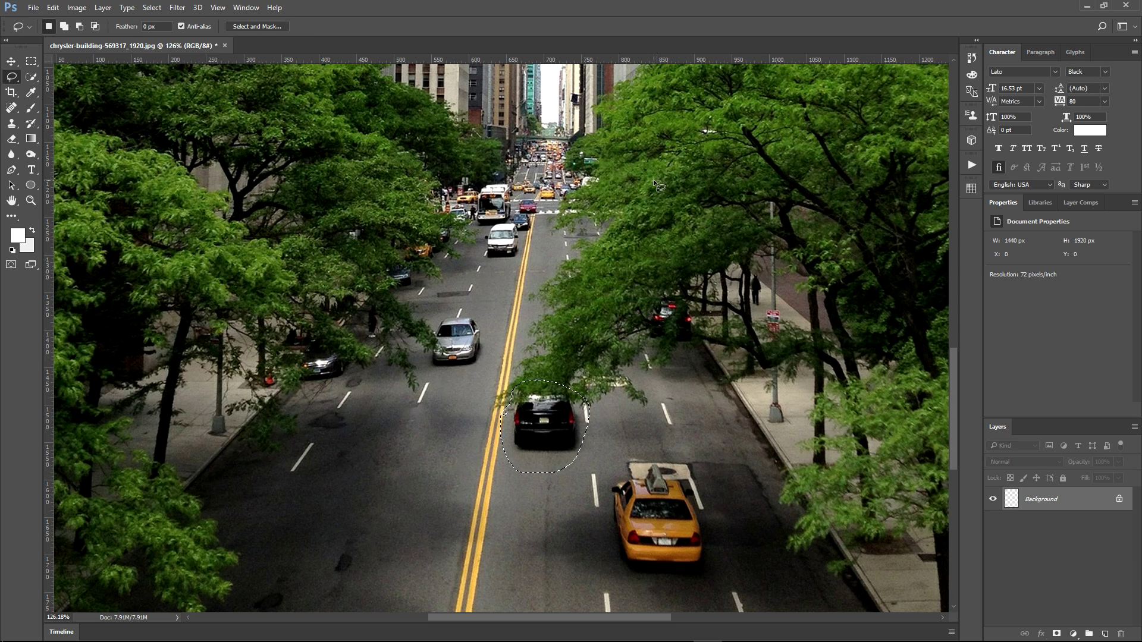
scroll(529, 414, "up", 3)
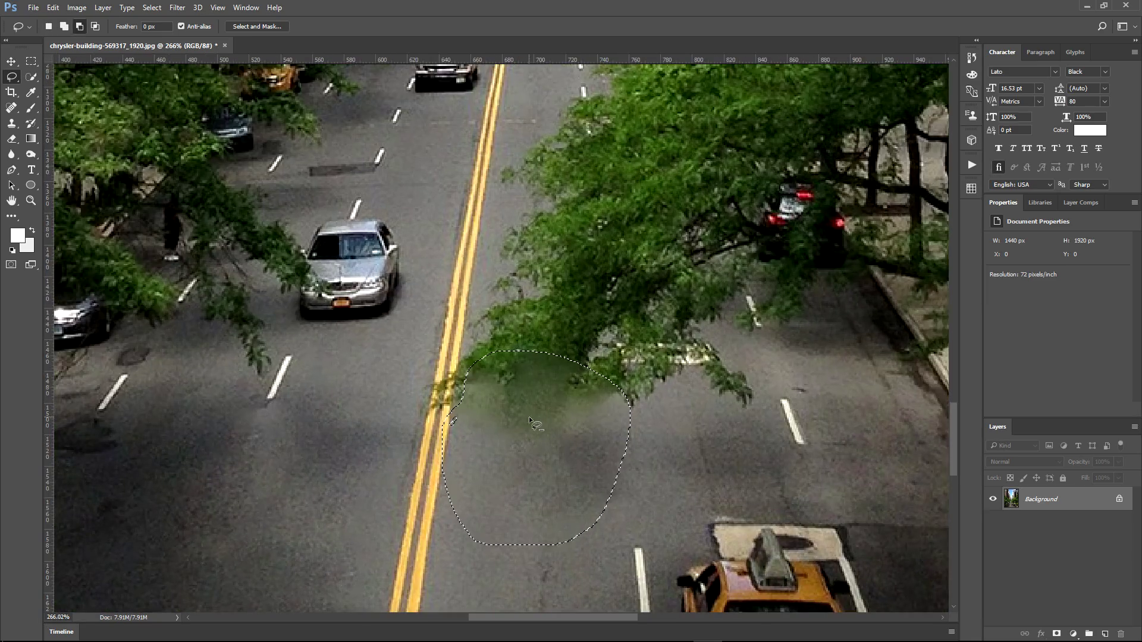
scroll(533, 373, "down", 3)
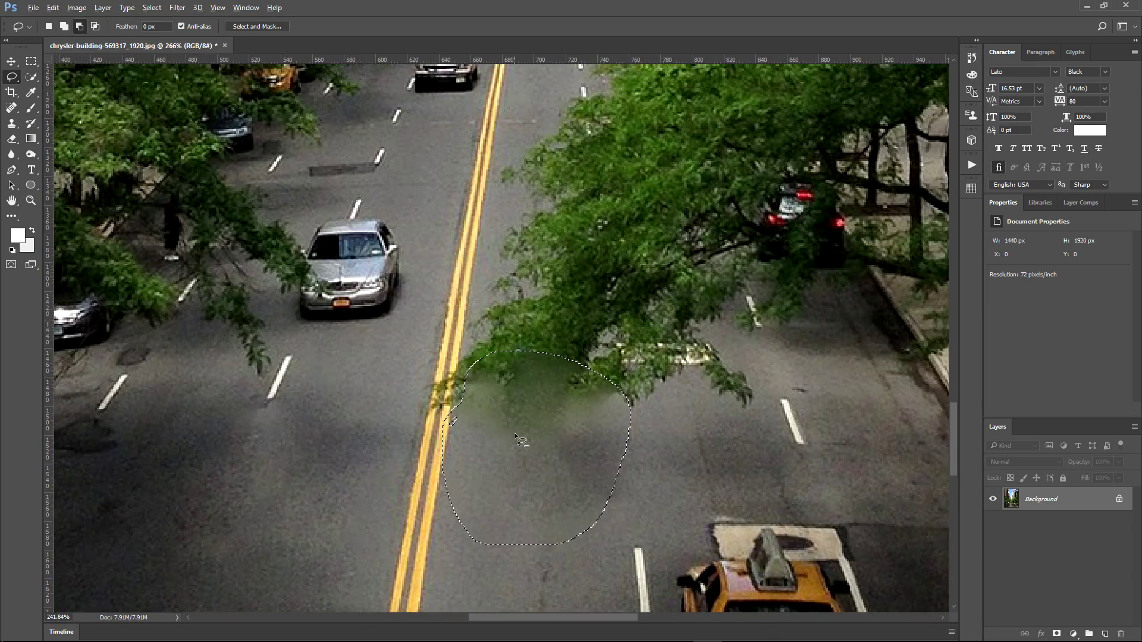
scroll(516, 434, "down", 1)
key("ctrl+d")
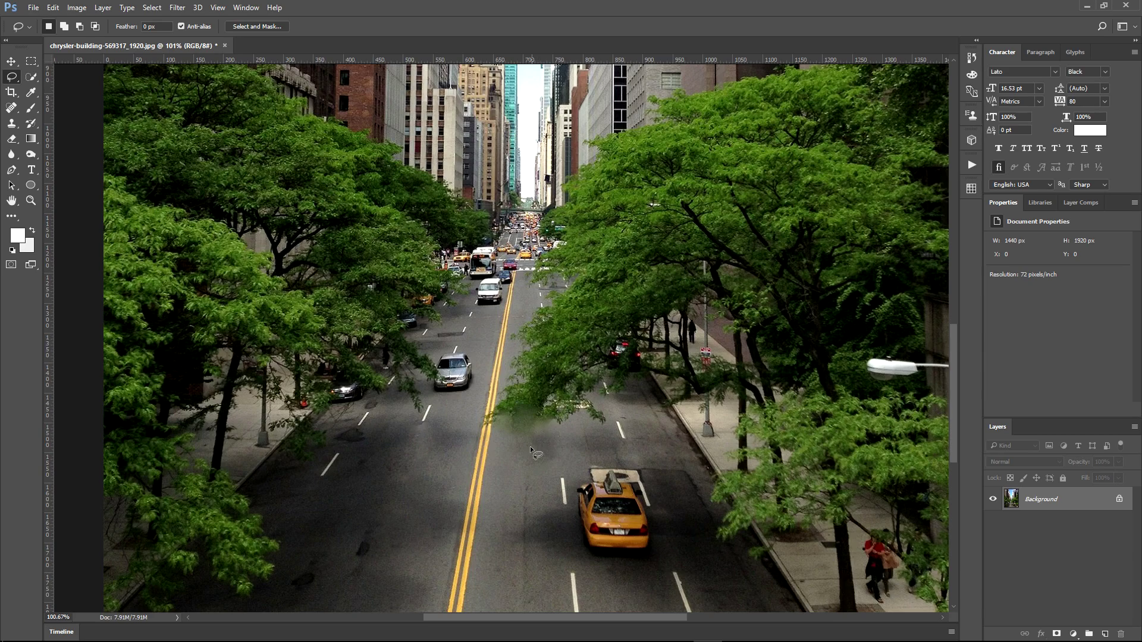
scroll(526, 455, "up", 1)
scroll(526, 456, "up", 3)
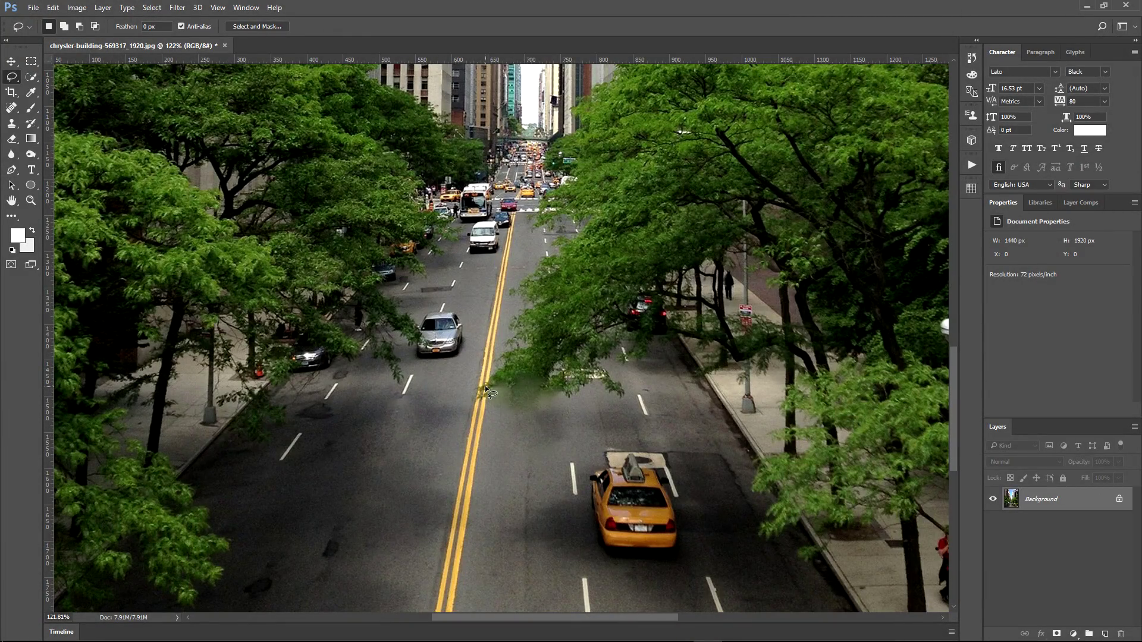
scroll(498, 386, "down", 2)
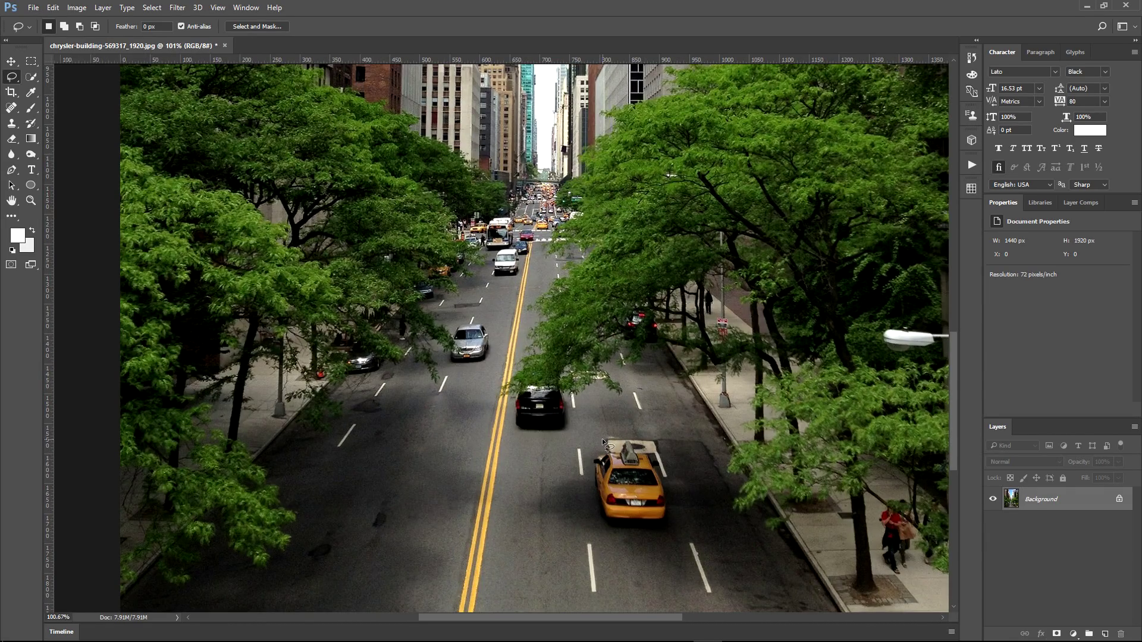
left_click_drag(603, 442, 598, 528)
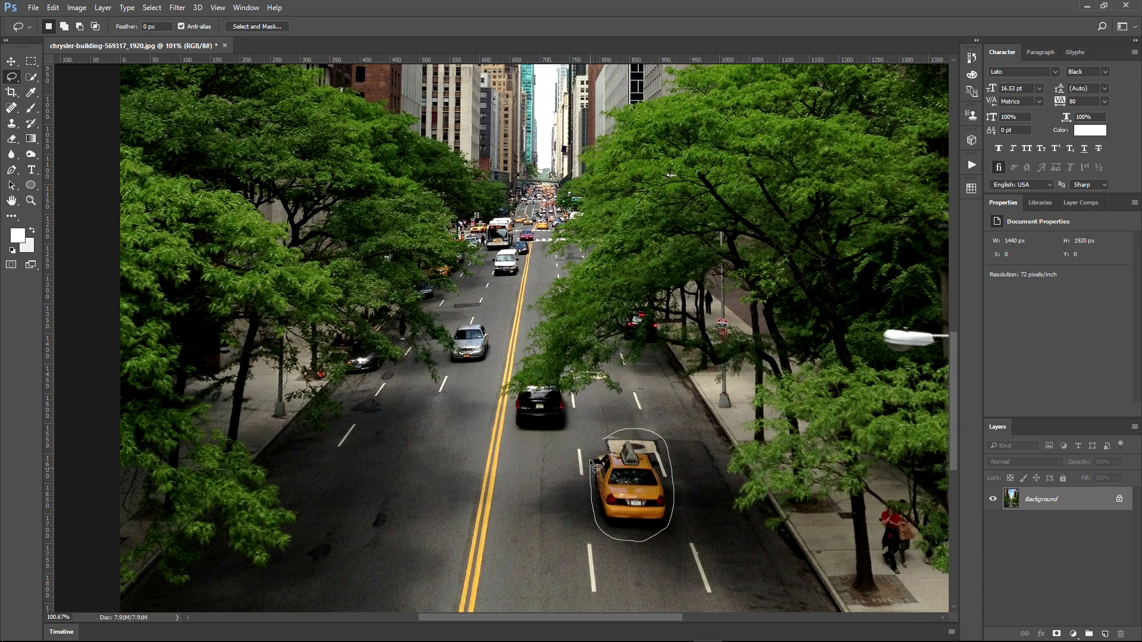
Close the lasso around the yellow taxi and Content-Aware Fill it with surrounding road
left_click_drag(598, 528, 605, 438)
key("shift+BackSpace")
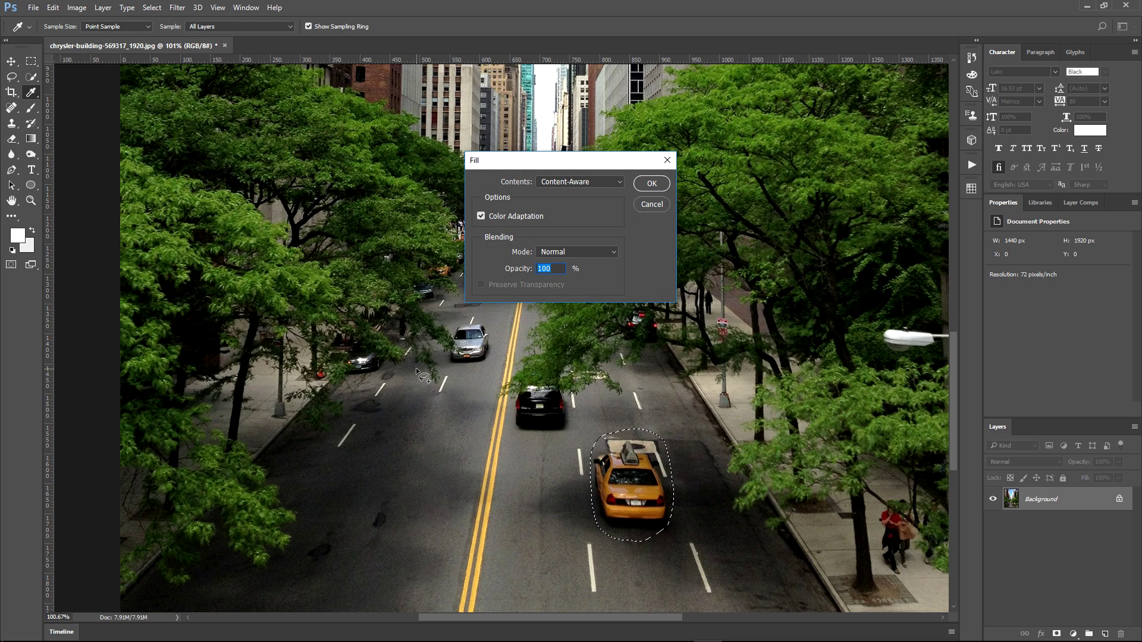
mouse_move(595, 161)
left_mouse_down()
mouse_move(587, 133)
mouse_move(728, 122)
left_mouse_up()
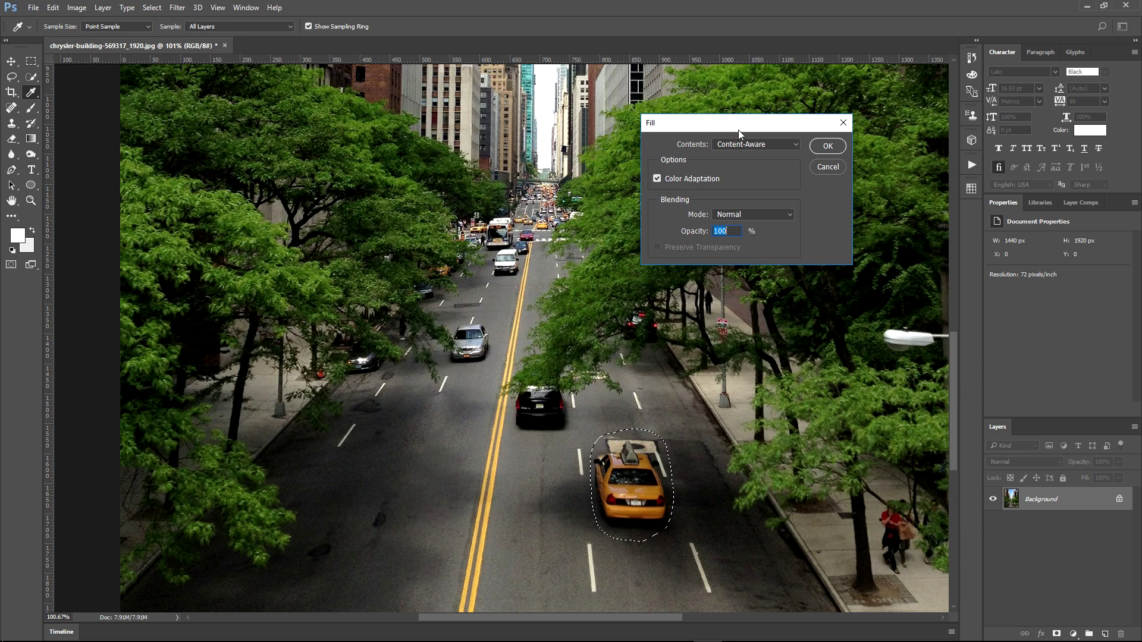
left_click(776, 144)
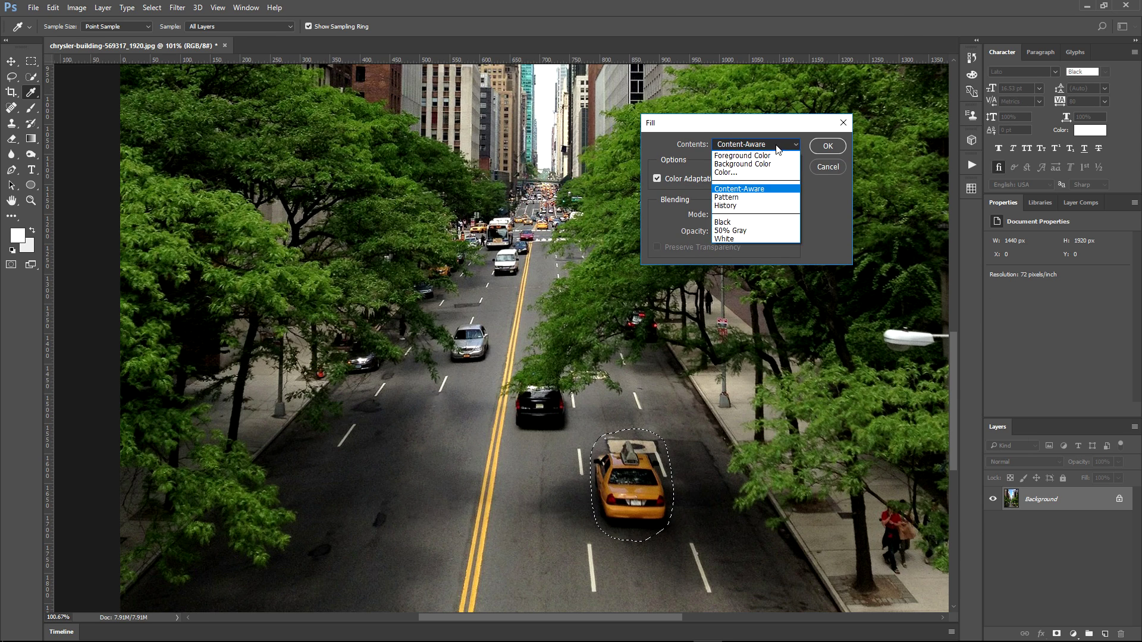
left_click(752, 190)
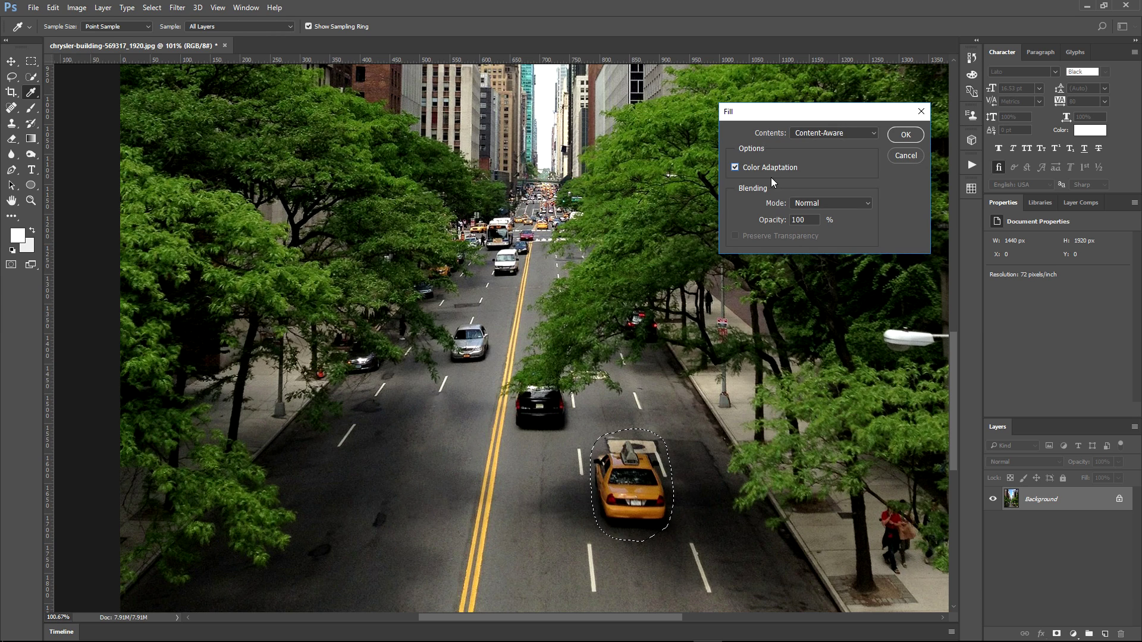
left_click_drag(776, 113, 714, 112)
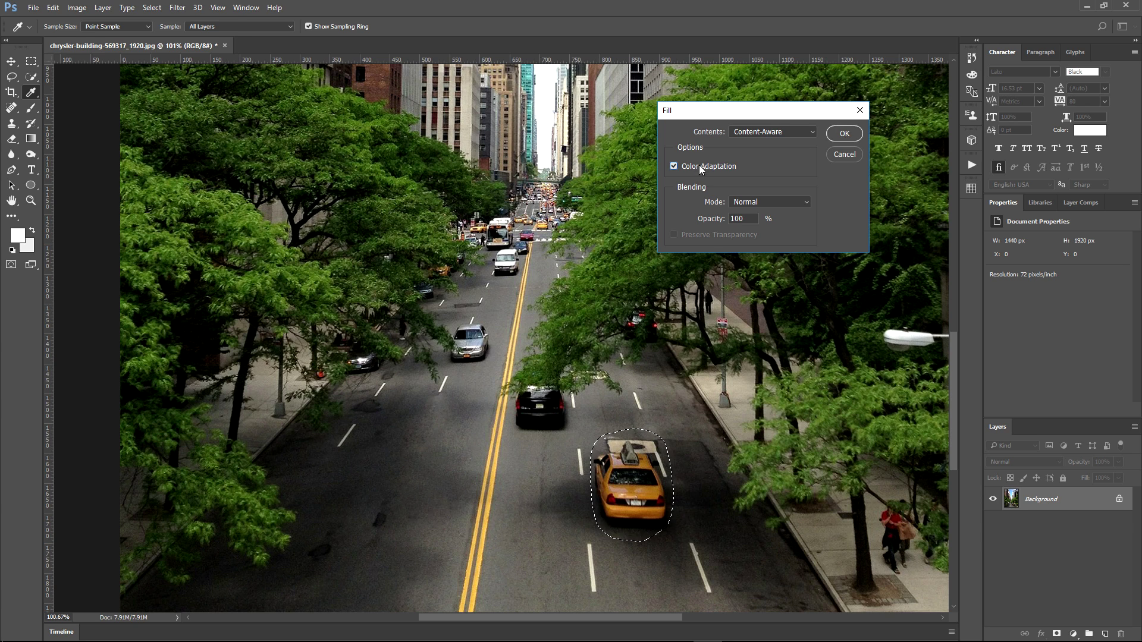
left_click(845, 134)
scroll(740, 333, "down", 3)
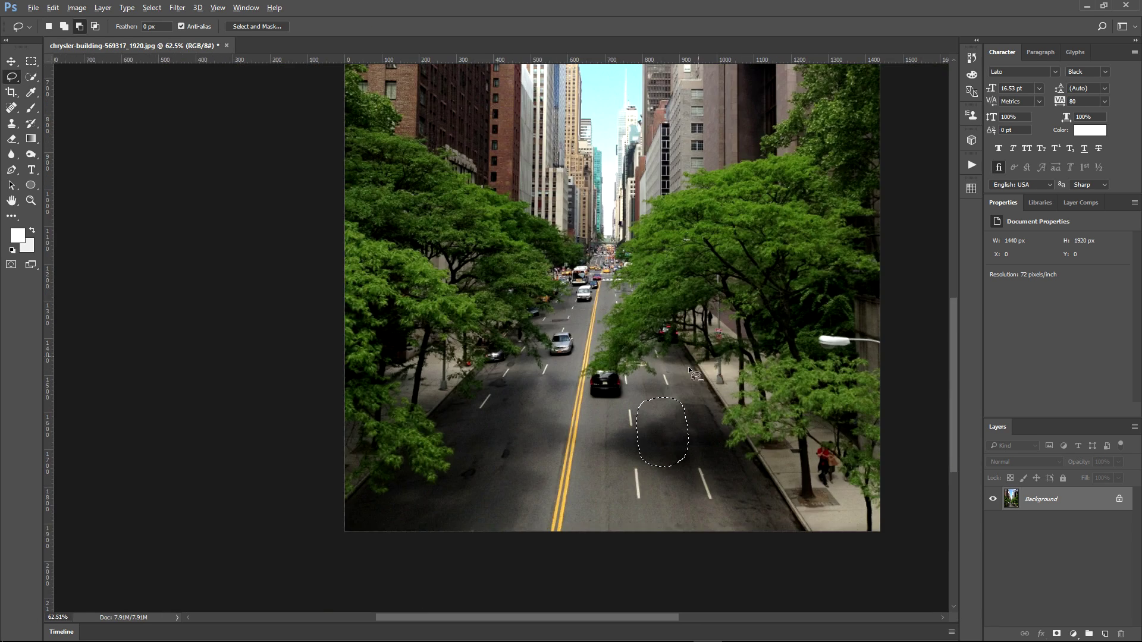
Content-Aware Fill the selected oval dark patch right of the black car
scroll(705, 377, "up", 3)
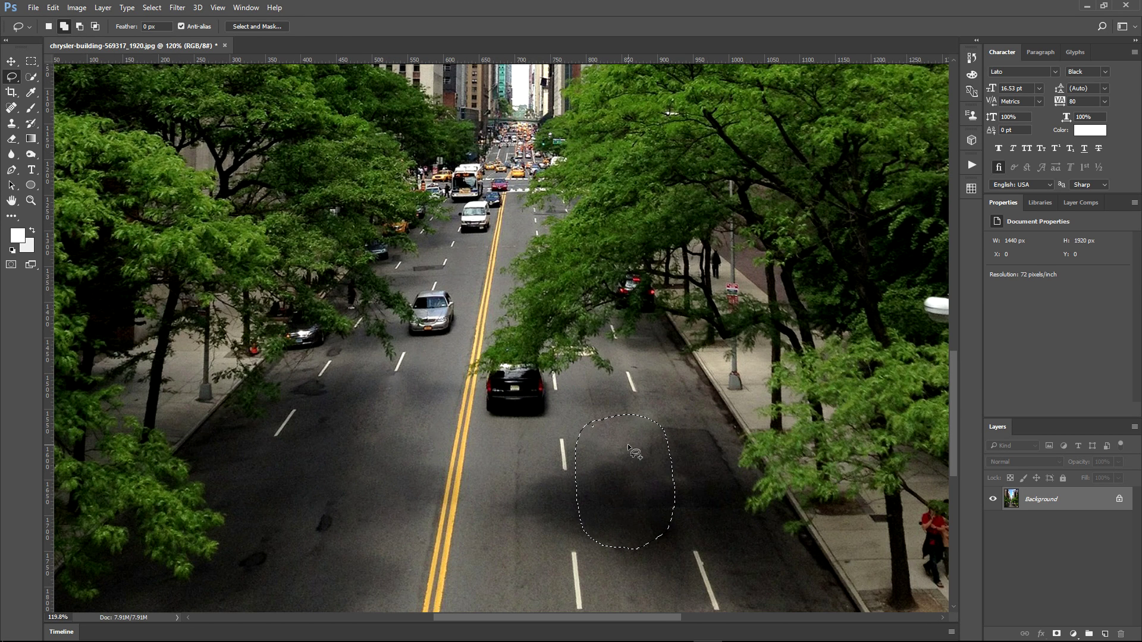
key("shift+F5")
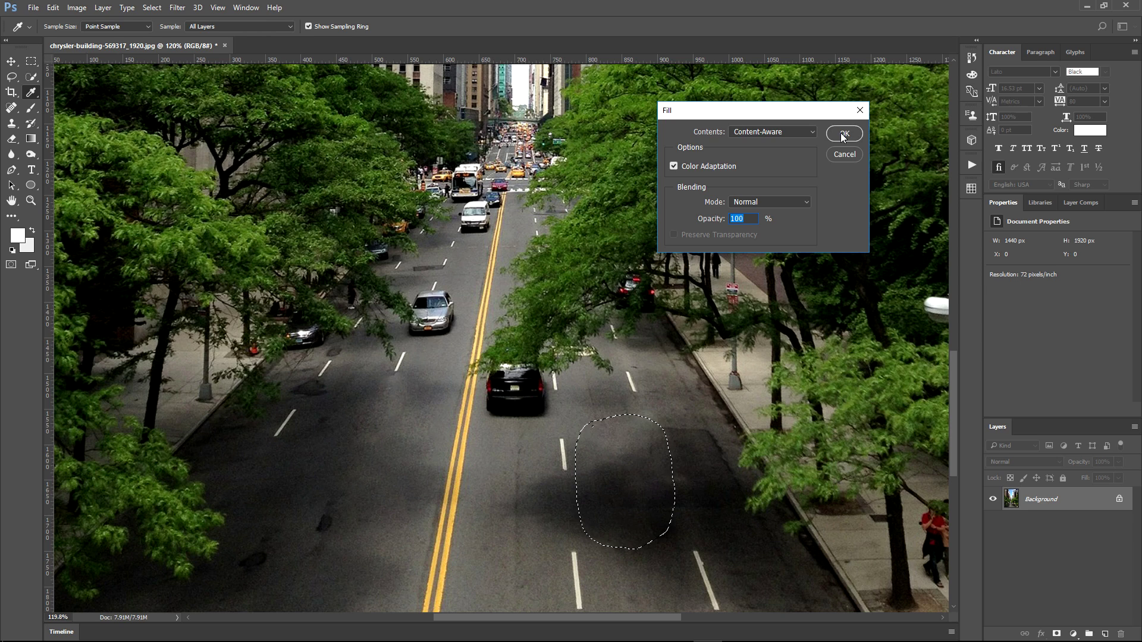
left_click(844, 135)
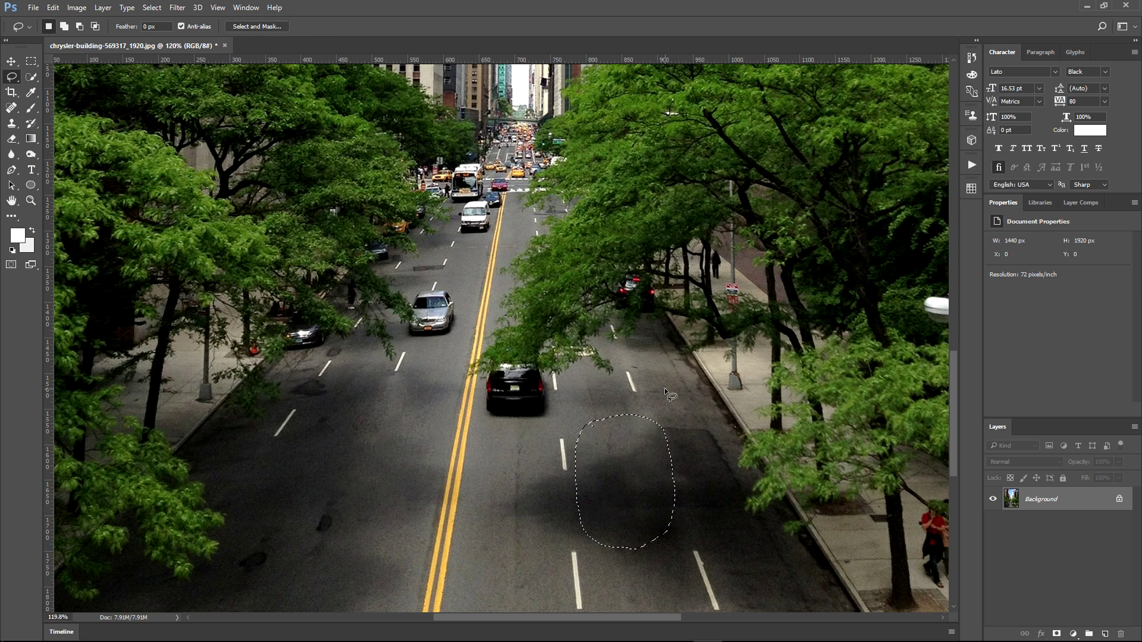
Content-Aware Fill the enlarged selection again, then deselect
key("shift")
key("shift+BackSpace")
left_click(843, 134)
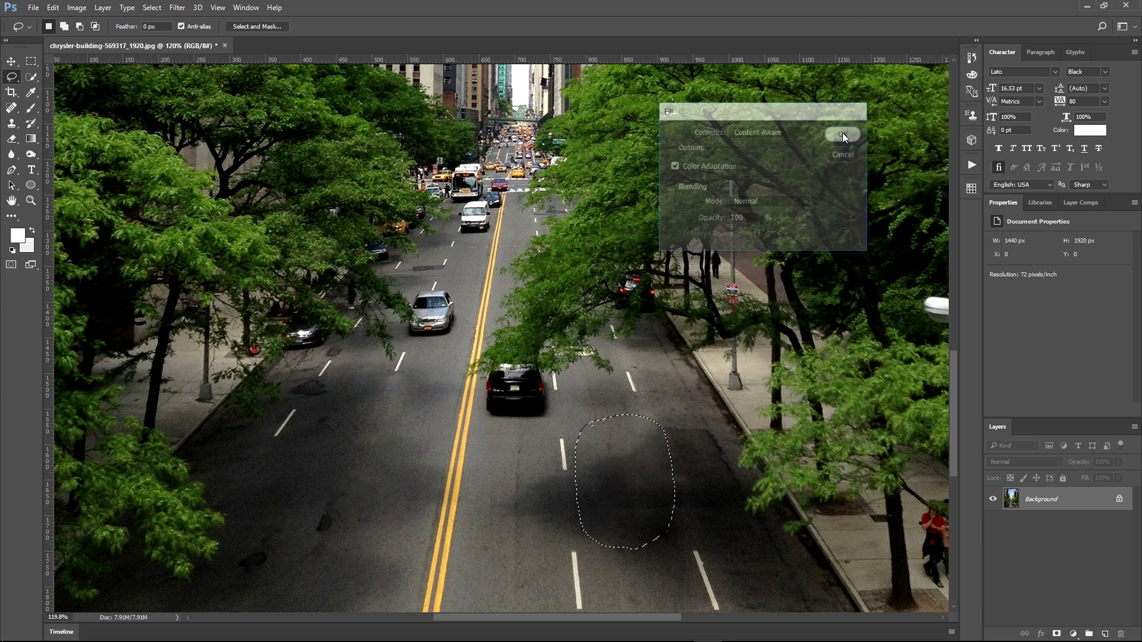
scroll(672, 385, "down", 3)
scroll(666, 380, "down", 1)
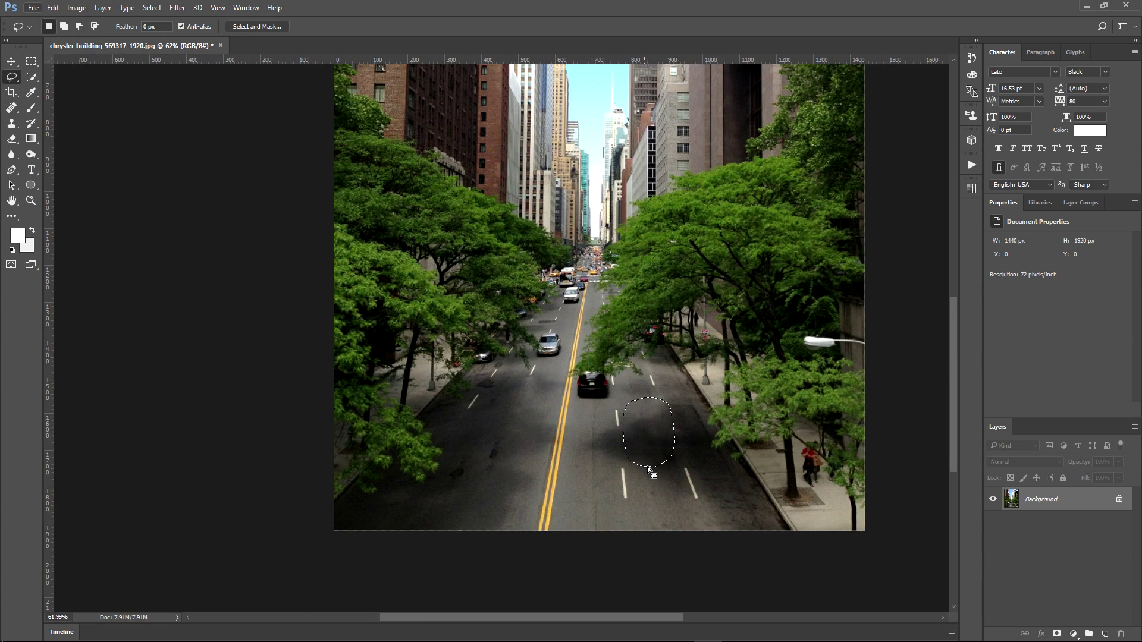
key("ctrl+d")
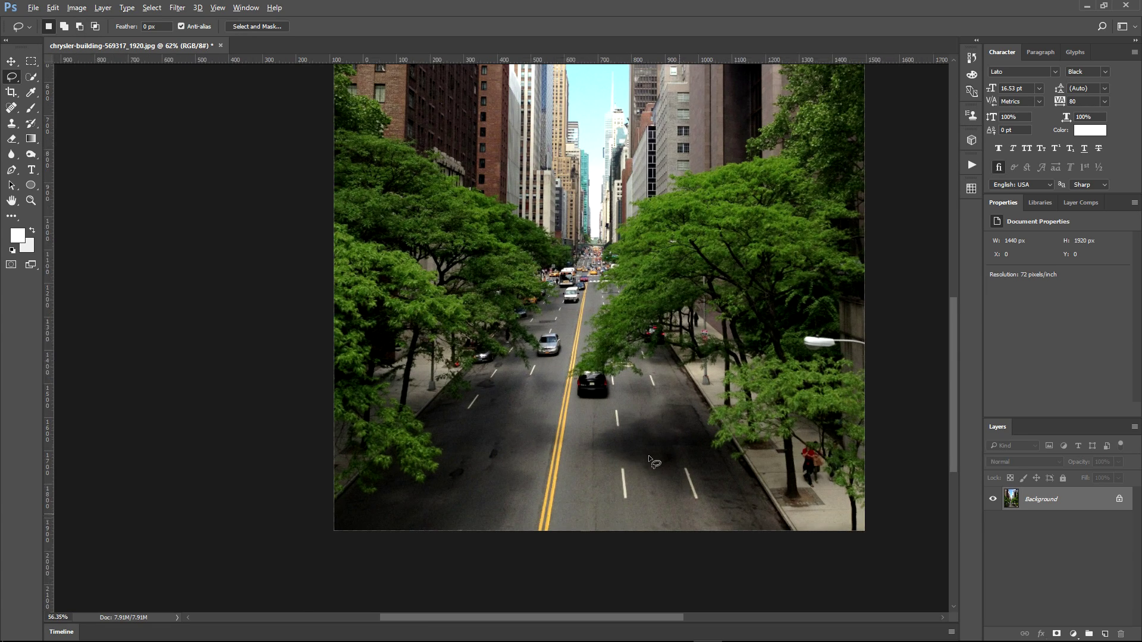
scroll(649, 457, "down", 3)
scroll(531, 536, "up", 4)
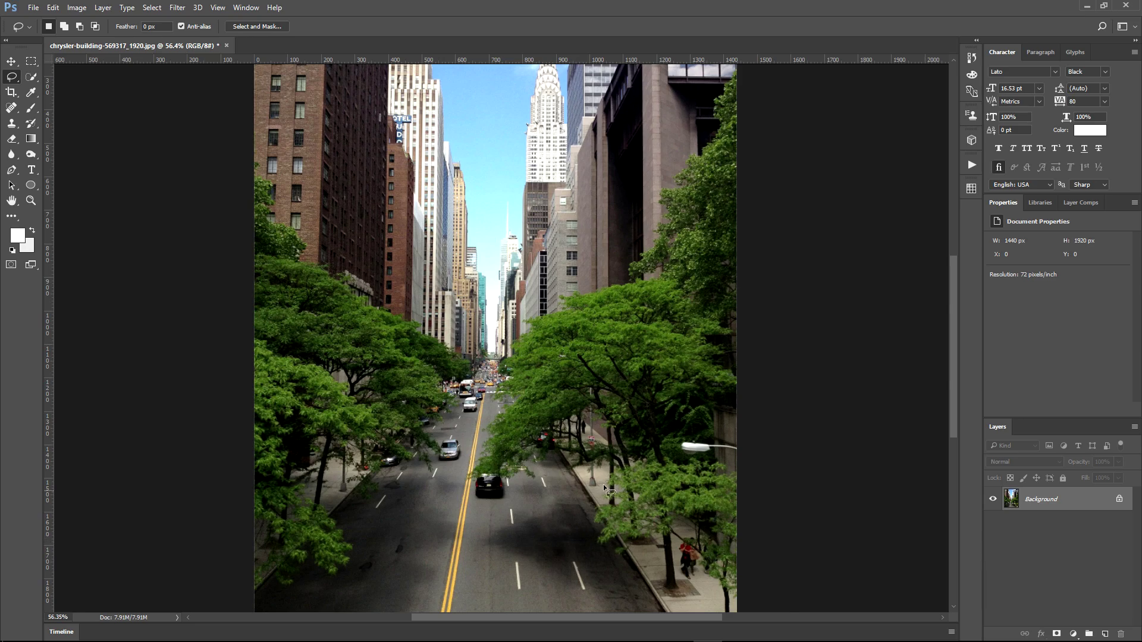
scroll(473, 476, "up", 2)
Lasso a loose outline around the black car's body, adding its roof area
scroll(536, 507, "up", 1)
scroll(521, 516, "up", 1)
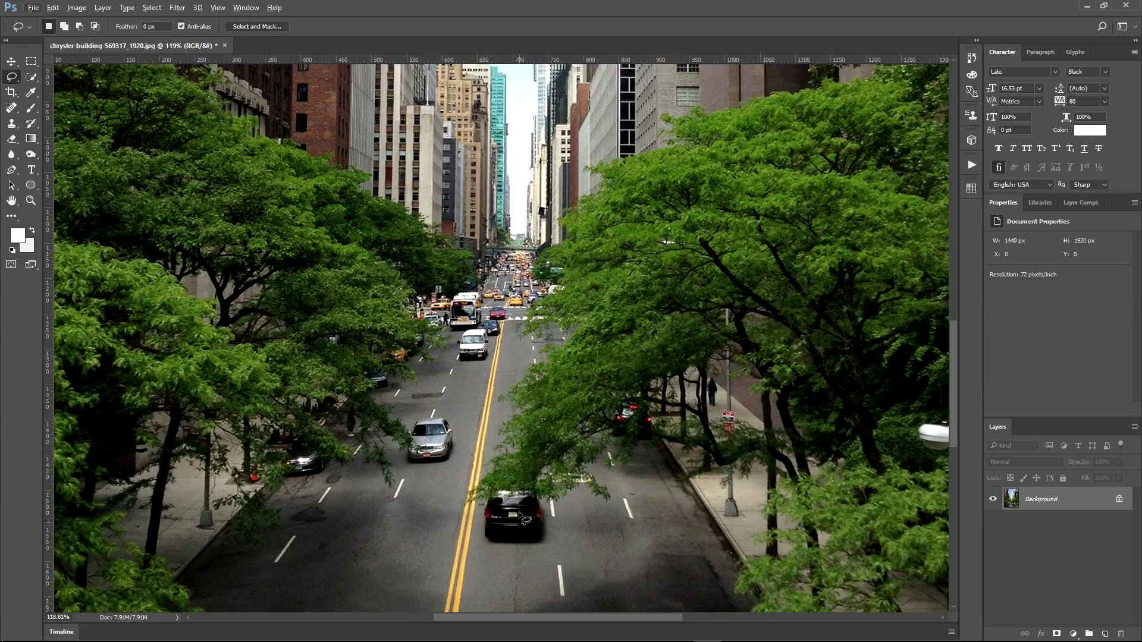
scroll(494, 463, "up", 2)
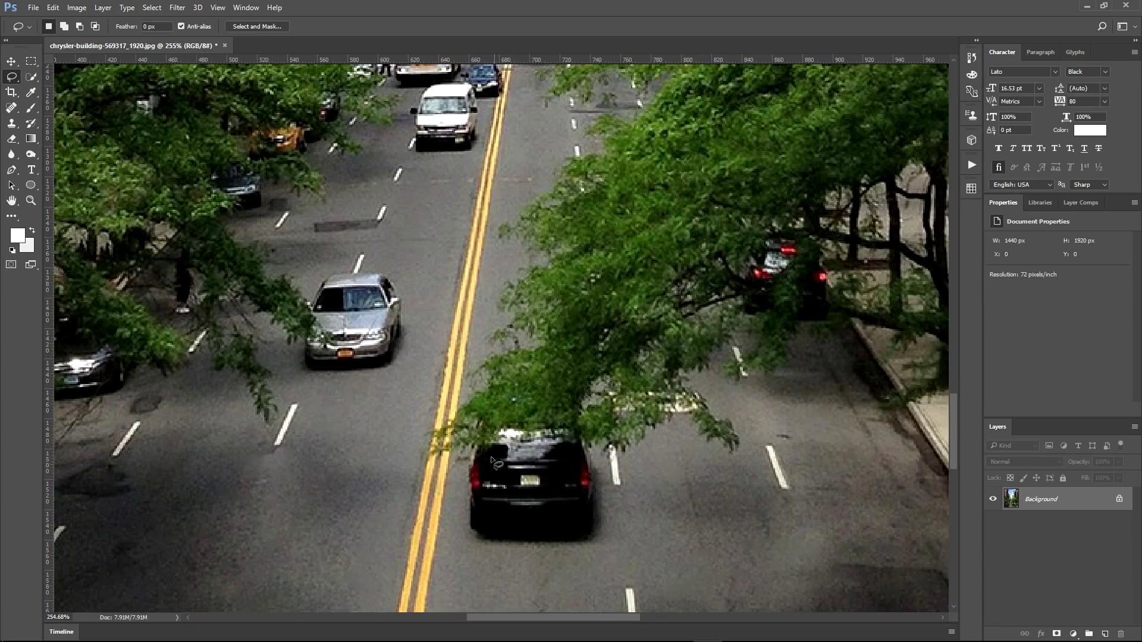
scroll(498, 437, "down", 2)
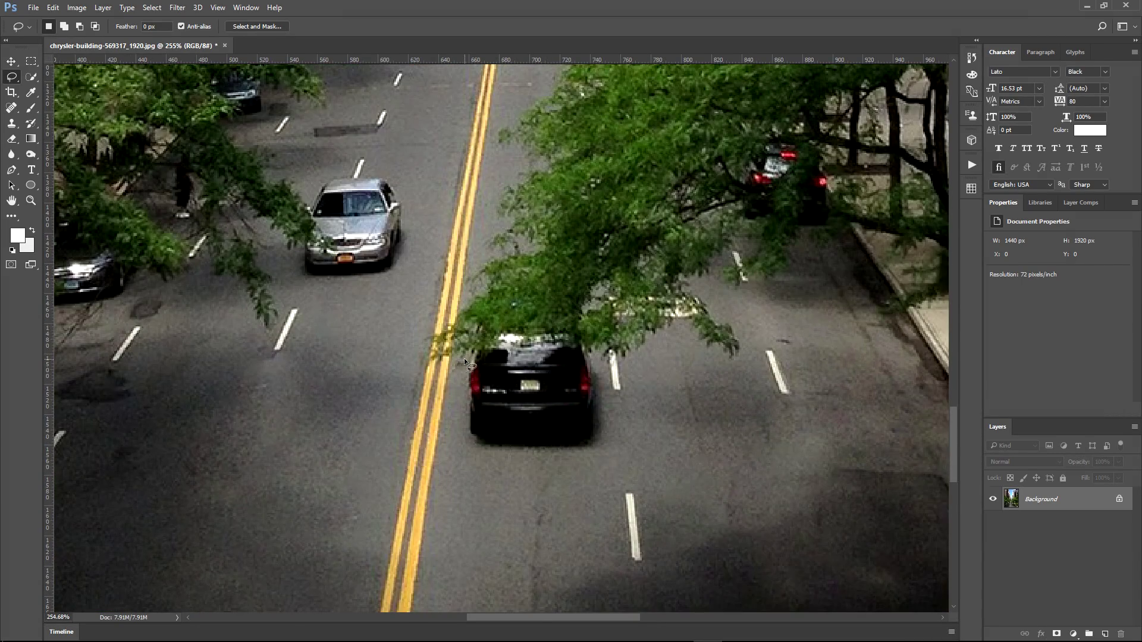
mouse_move(465, 360)
left_mouse_down()
mouse_move(608, 438)
mouse_move(598, 354)
mouse_move(565, 340)
mouse_move(467, 363)
left_mouse_up()
scroll(632, 422, "down", 2)
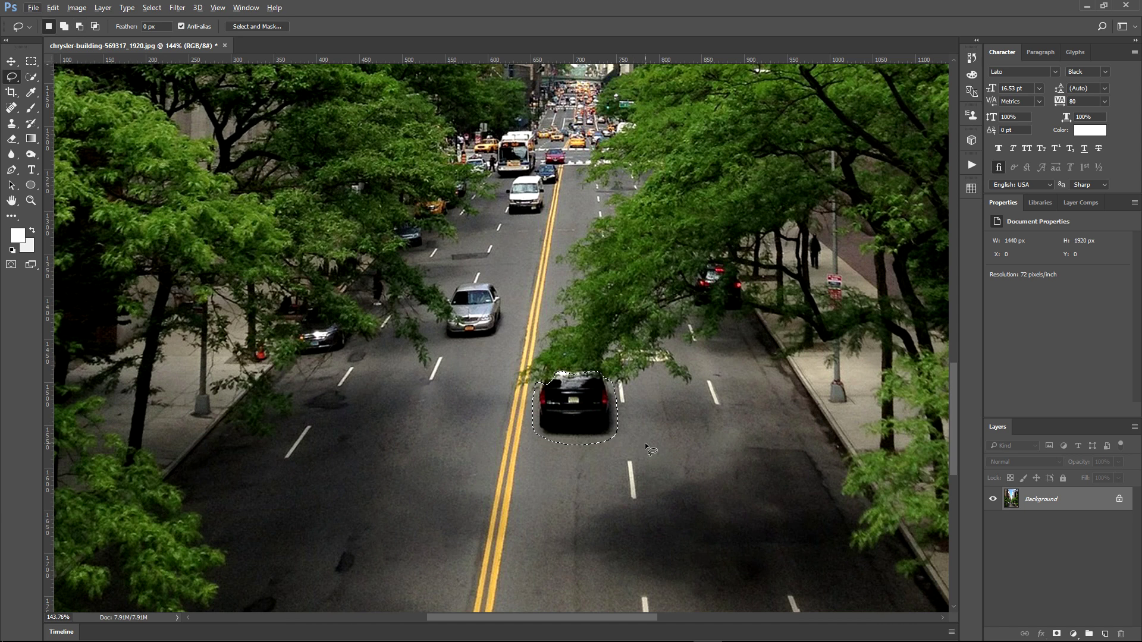
scroll(574, 476, "up", 3)
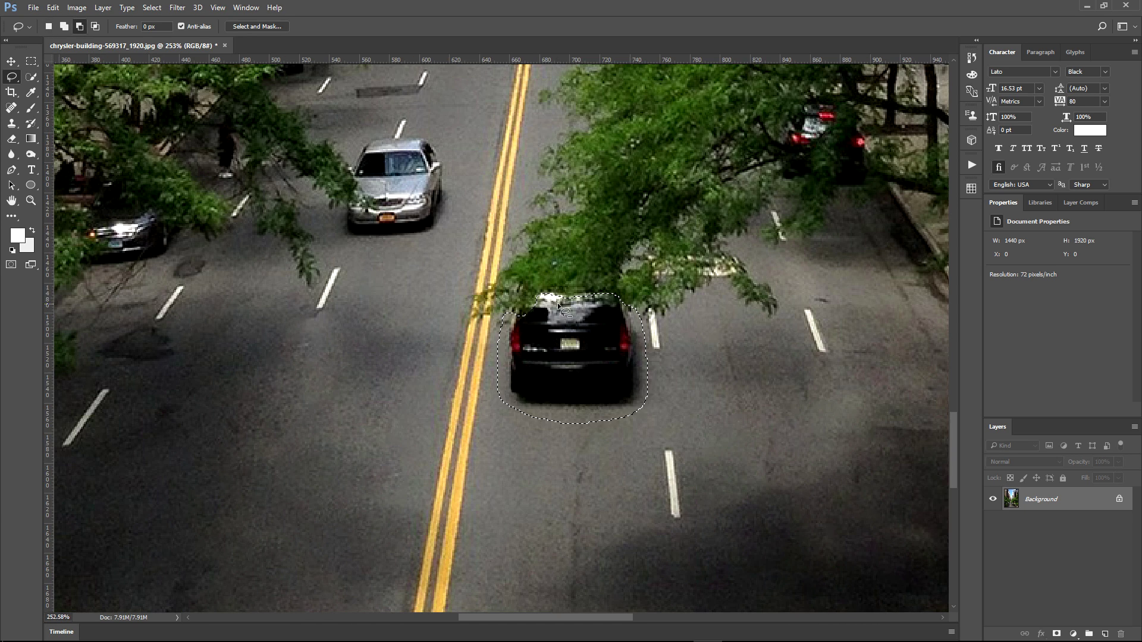
left_click_drag(539, 297, 590, 295)
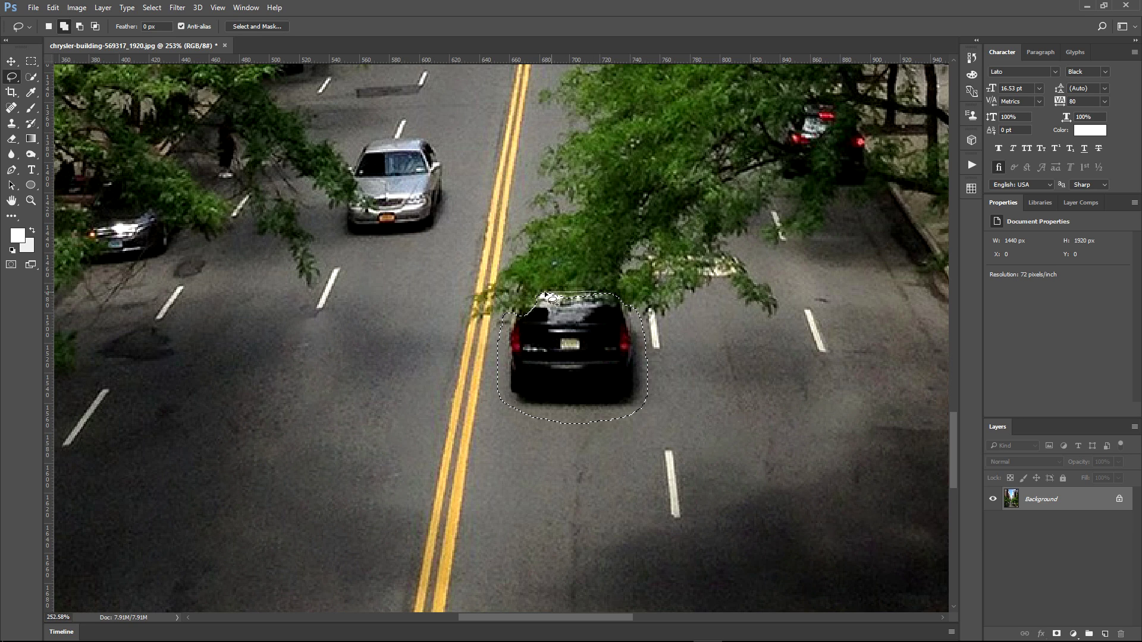
left_click_drag(543, 302, 512, 316)
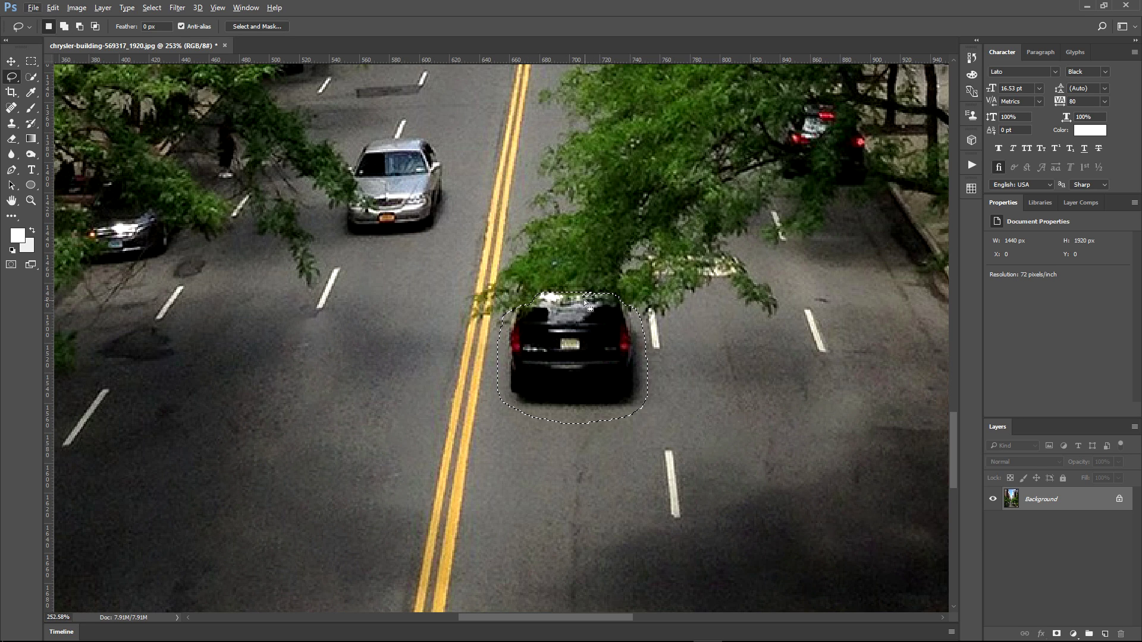
left_click_drag(583, 300, 595, 313)
scroll(617, 385, "down", 3)
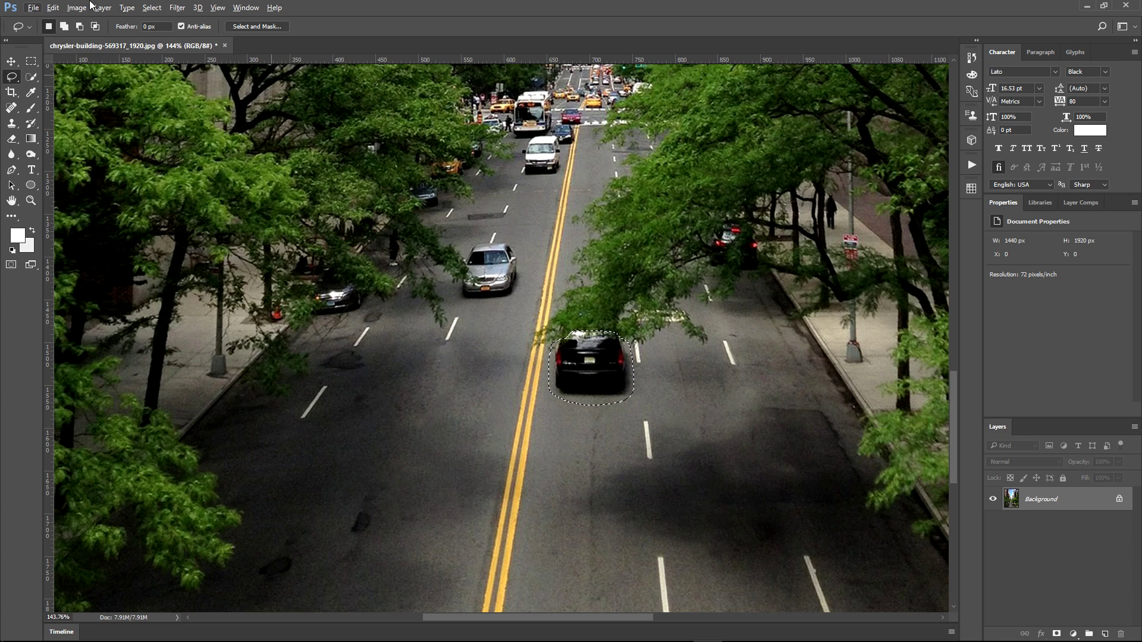
Save the black car outline via Select > Save Selection as a new channel
left_click(152, 8)
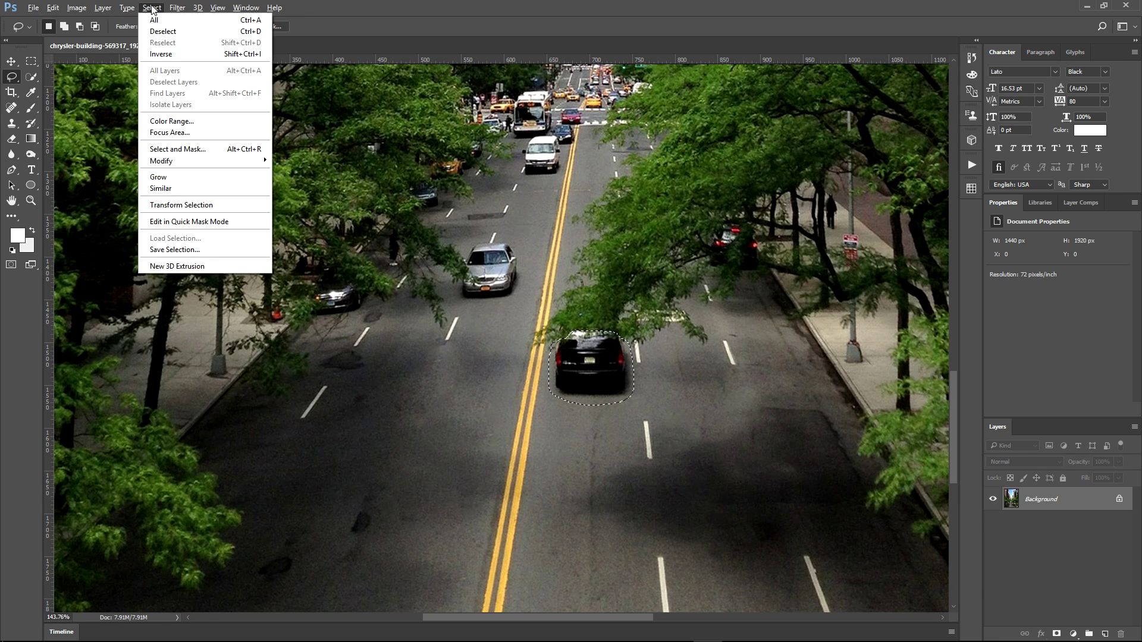
left_click(174, 249)
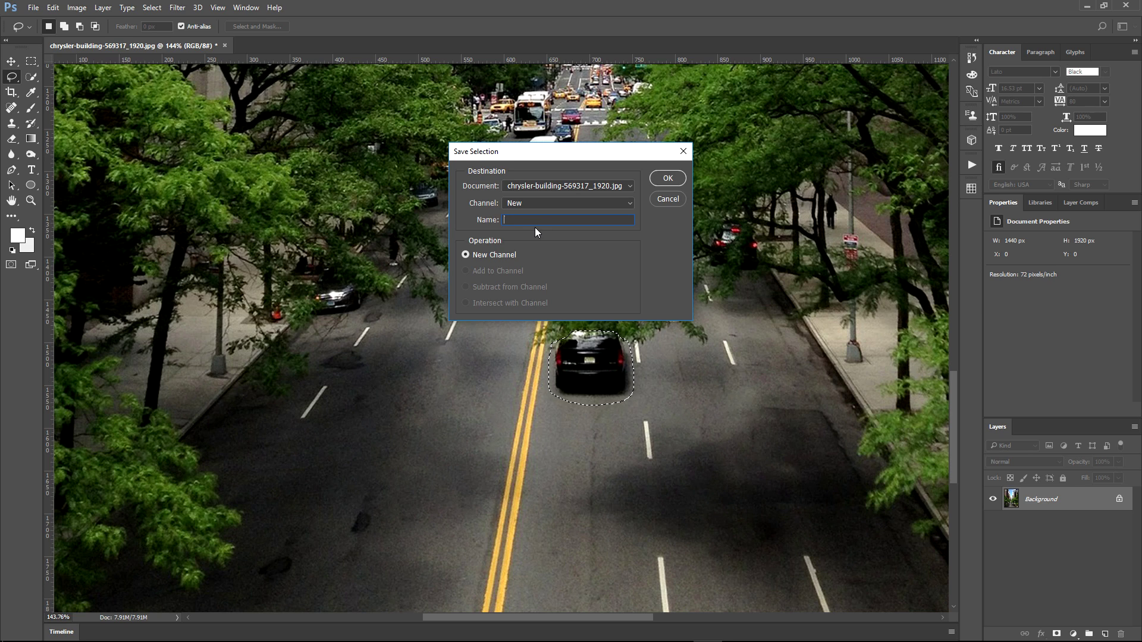
type("ca")
left_click(667, 176)
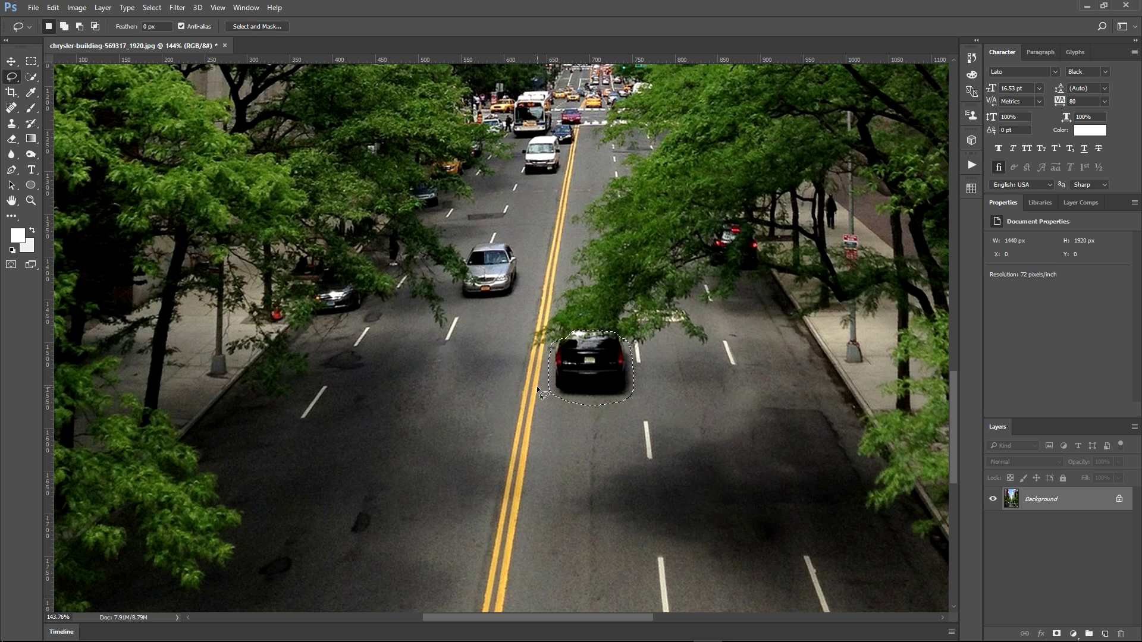
scroll(571, 378, "down", 5)
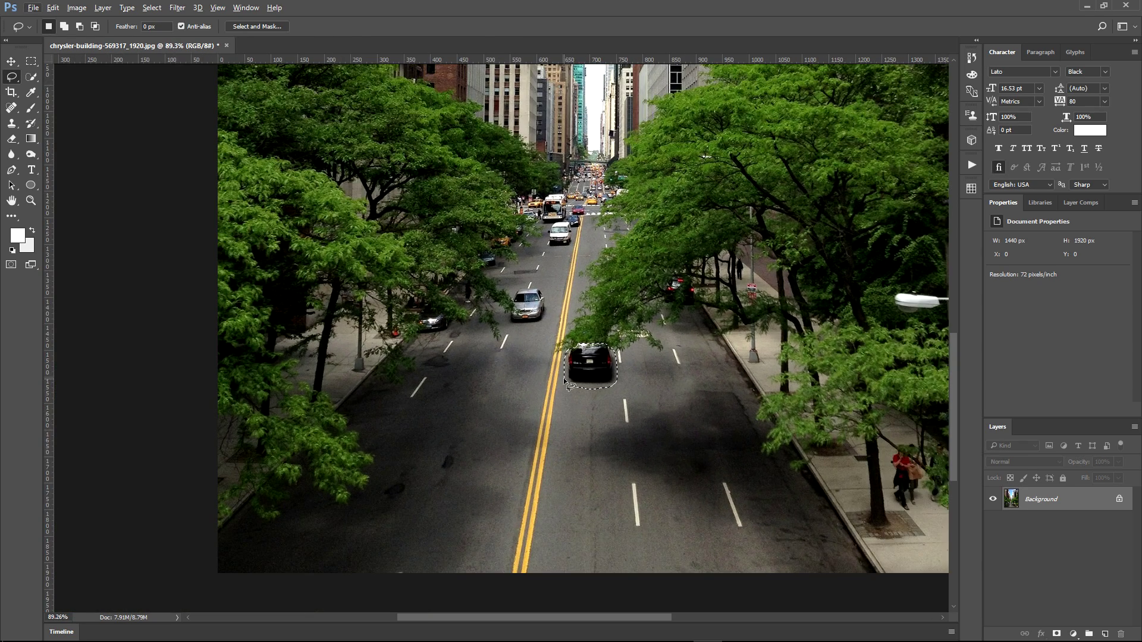
Add the road areas beside and below the car to the selection, then add a layer mask
key("shift")
mouse_move(619, 363)
left_mouse_down()
mouse_move(649, 368)
mouse_move(574, 441)
mouse_move(589, 516)
mouse_move(547, 457)
mouse_move(568, 389)
mouse_move(580, 387)
left_mouse_up()
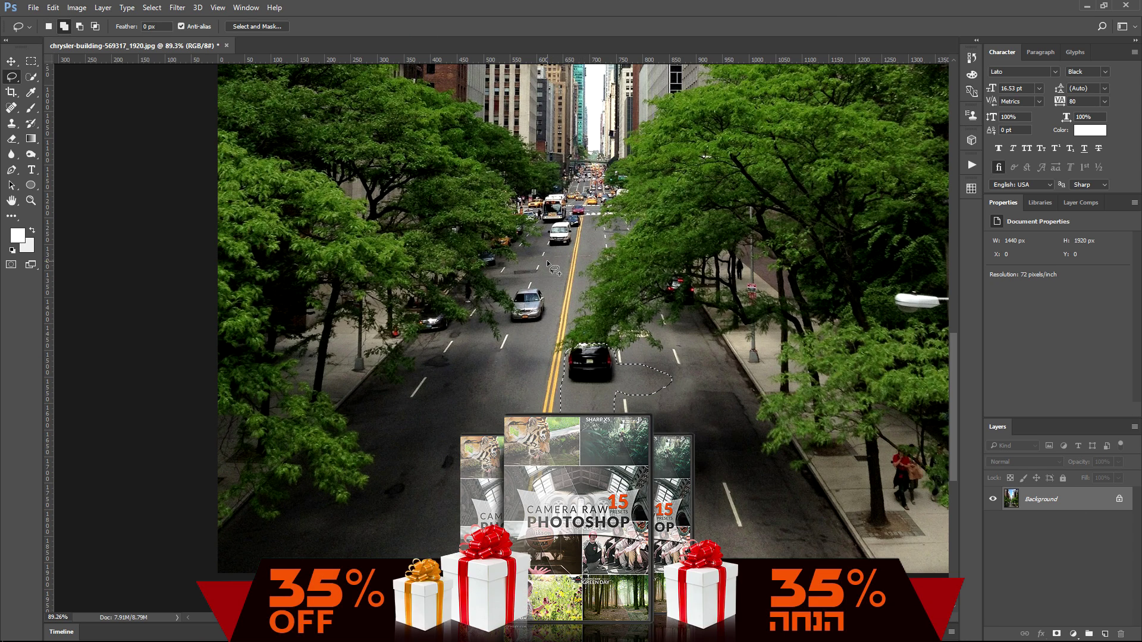
mouse_move(562, 263)
left_mouse_down()
mouse_move(556, 294)
mouse_move(541, 283)
mouse_move(548, 262)
mouse_move(598, 257)
mouse_move(586, 258)
mouse_move(589, 235)
left_mouse_up()
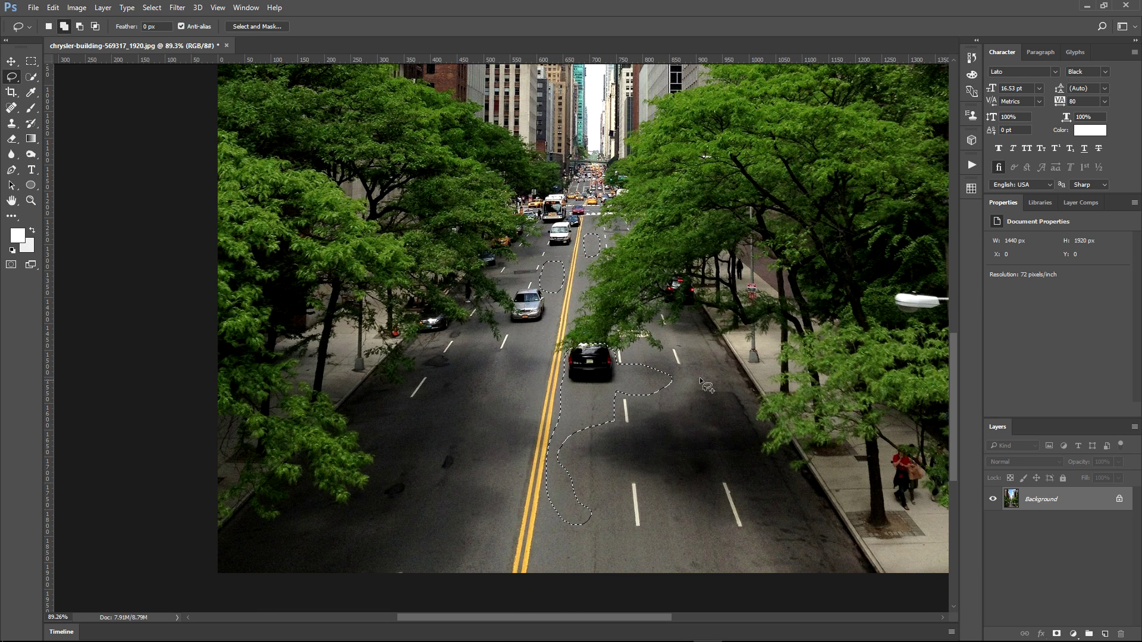
mouse_move(630, 360)
left_mouse_down()
mouse_move(655, 357)
mouse_move(634, 359)
left_mouse_up()
left_click_drag(628, 372, 629, 364)
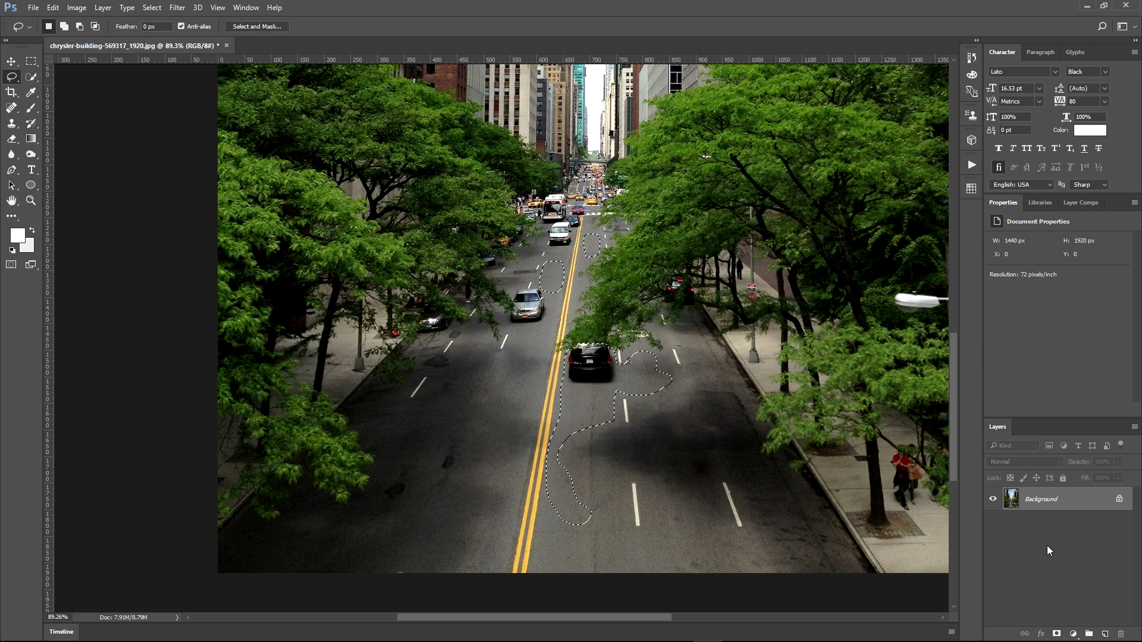
left_click(1056, 634)
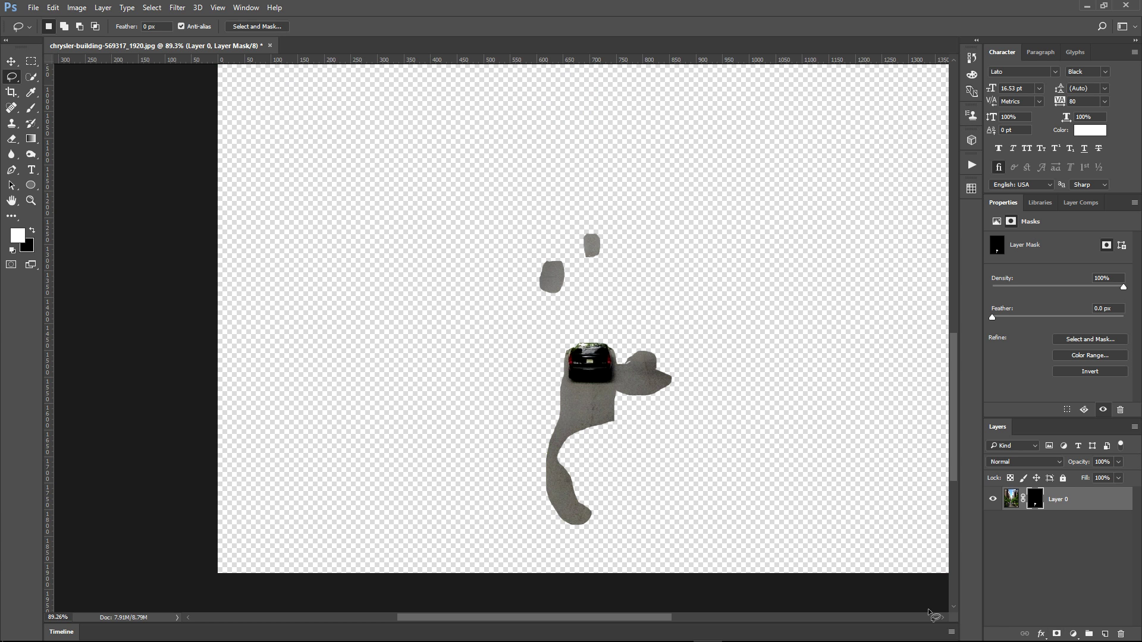
Target the layer image and load the saved car1 selection channel
left_click(1012, 502)
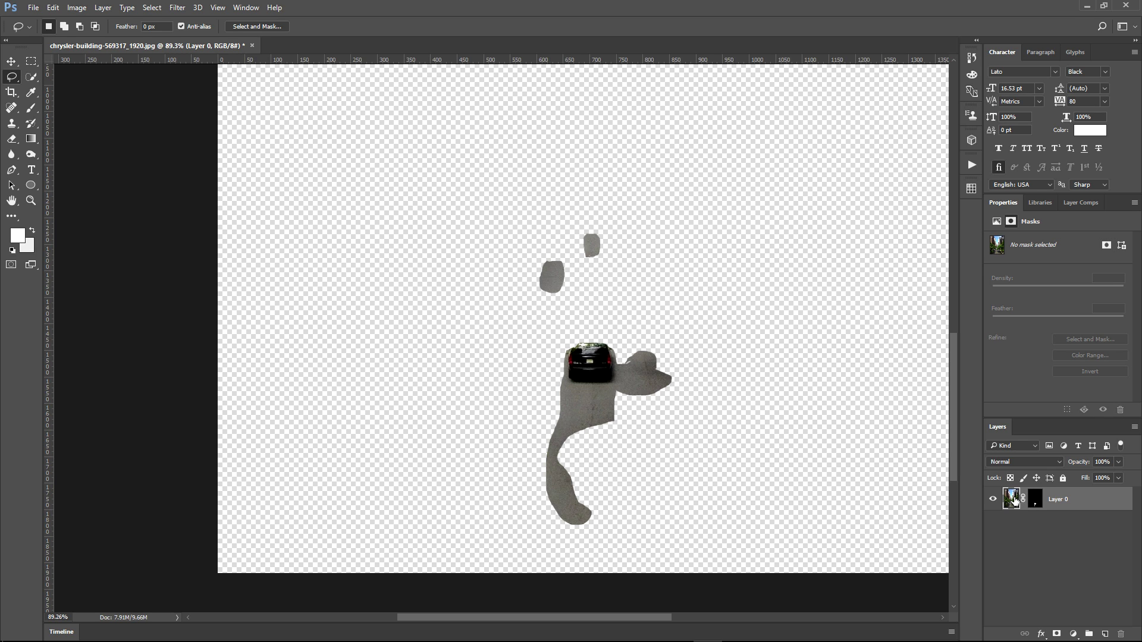
left_click(1034, 500)
left_click(151, 8)
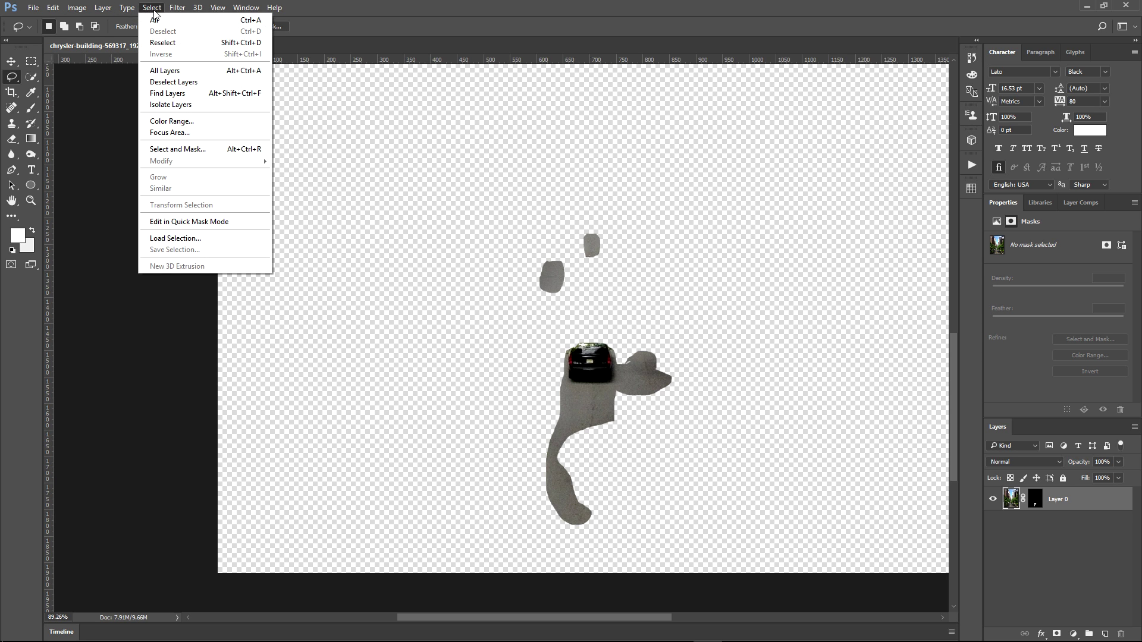
left_click(209, 241)
left_click(579, 202)
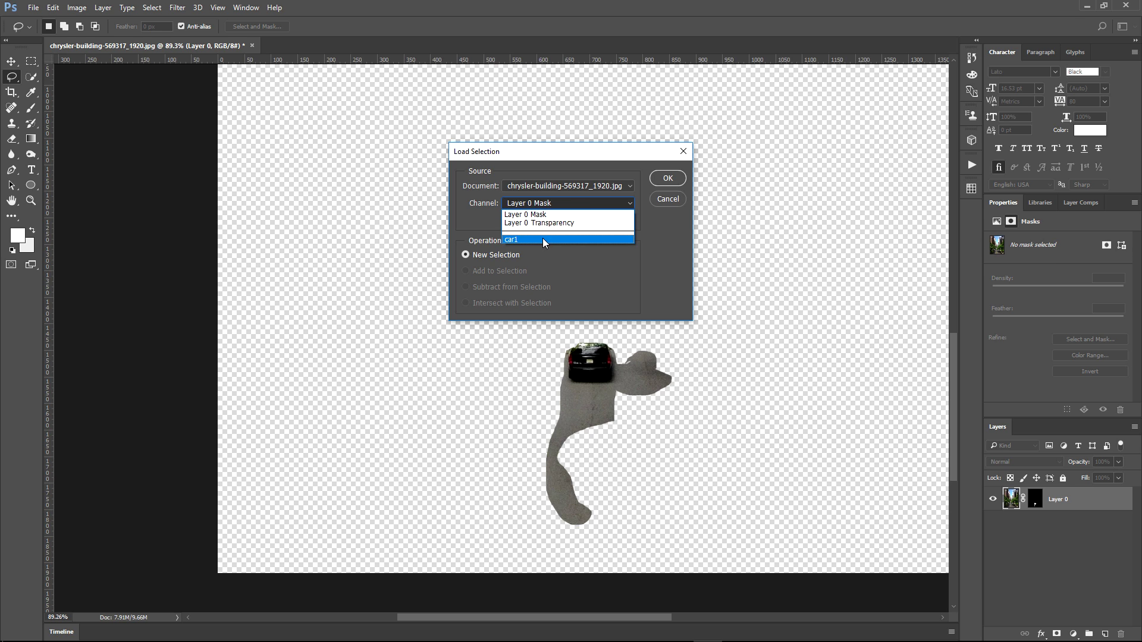
left_click(542, 240)
left_click(668, 179)
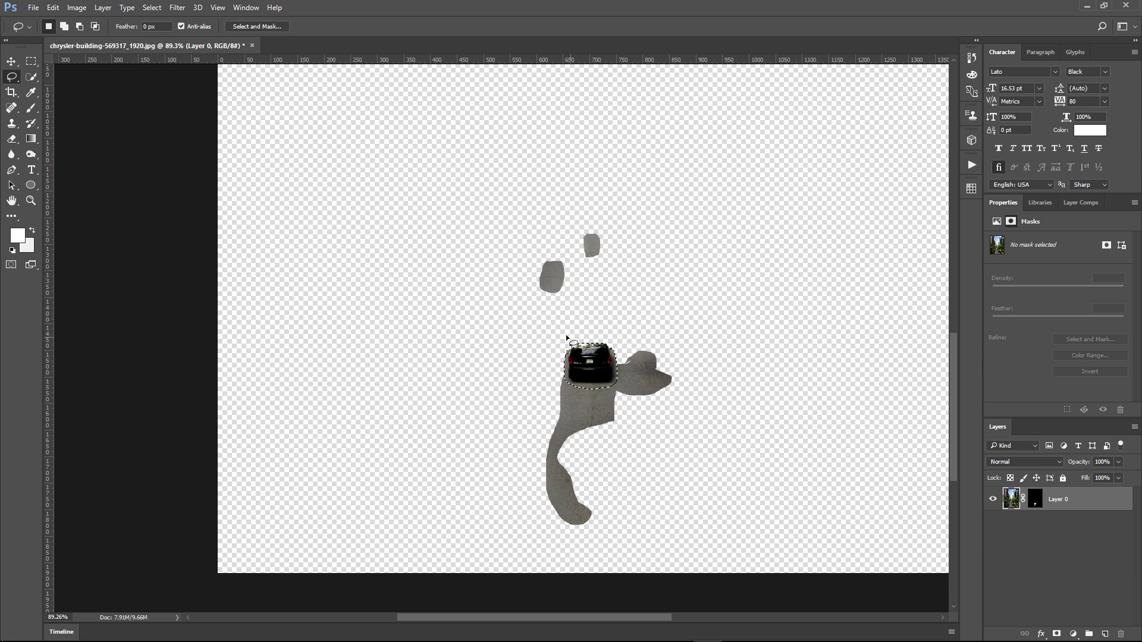
Content-Aware Fill the selected car area with road texture and deselect
key("shift")
key("shift+BackSpace")
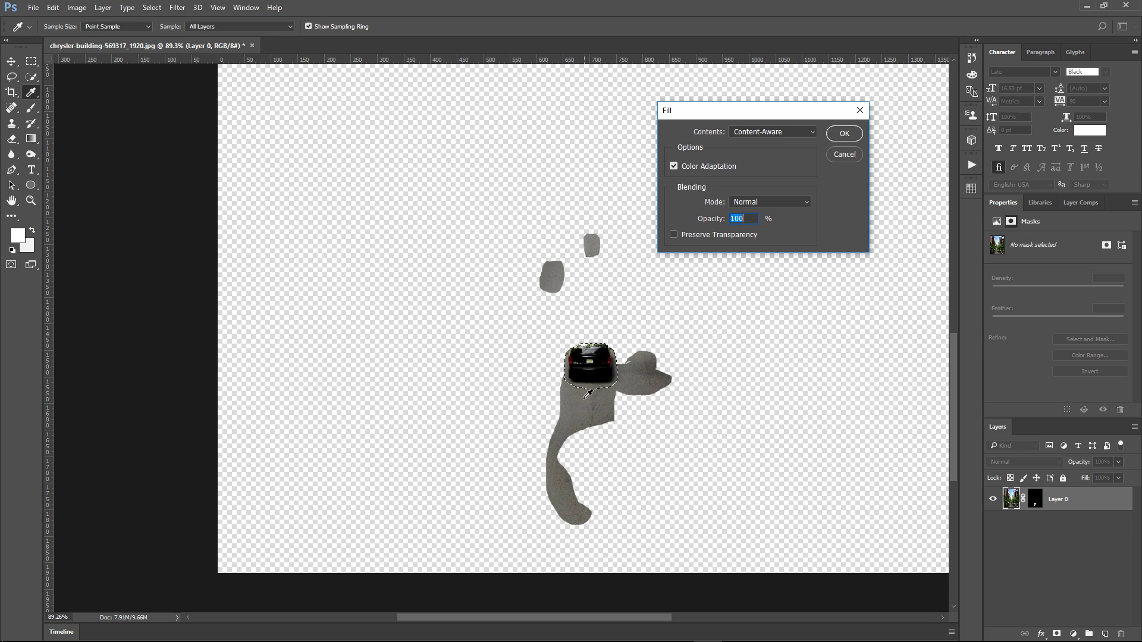
left_click(848, 136)
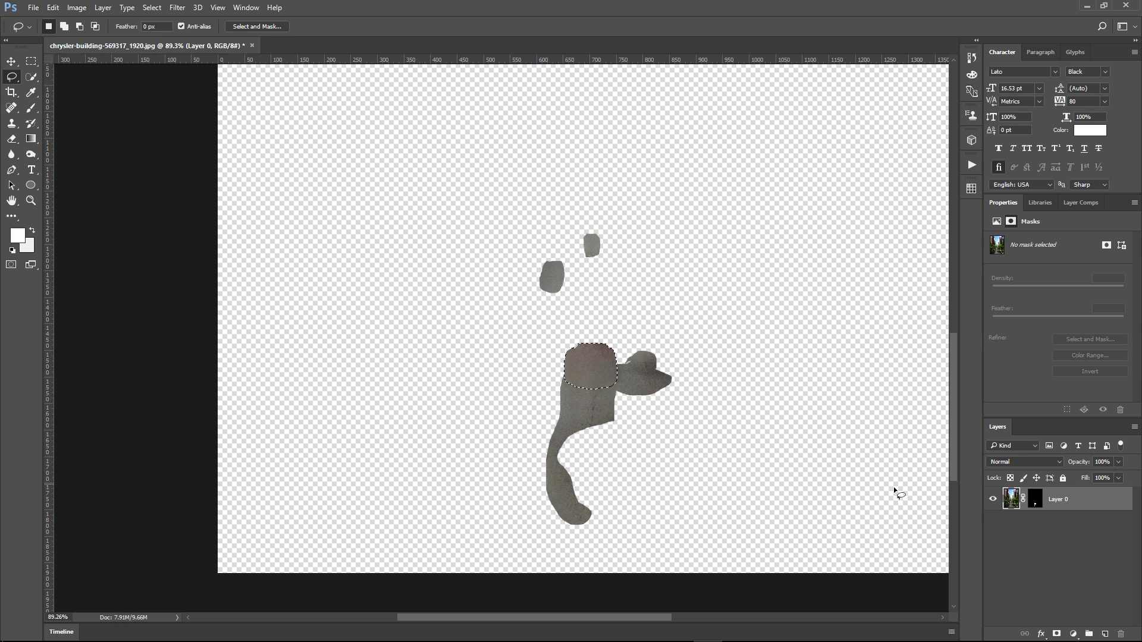
key("ctrl+d")
Content-Aware Fill the upper blob, deselect, and make the layer mask active
key("shift")
key("shift+F5")
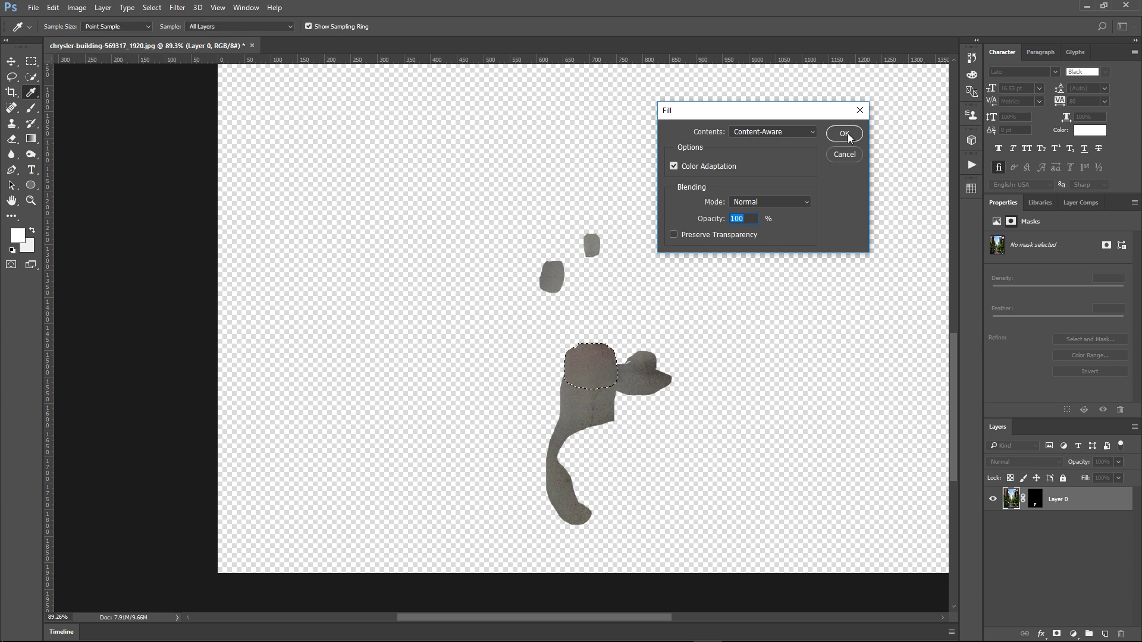
left_click(845, 134)
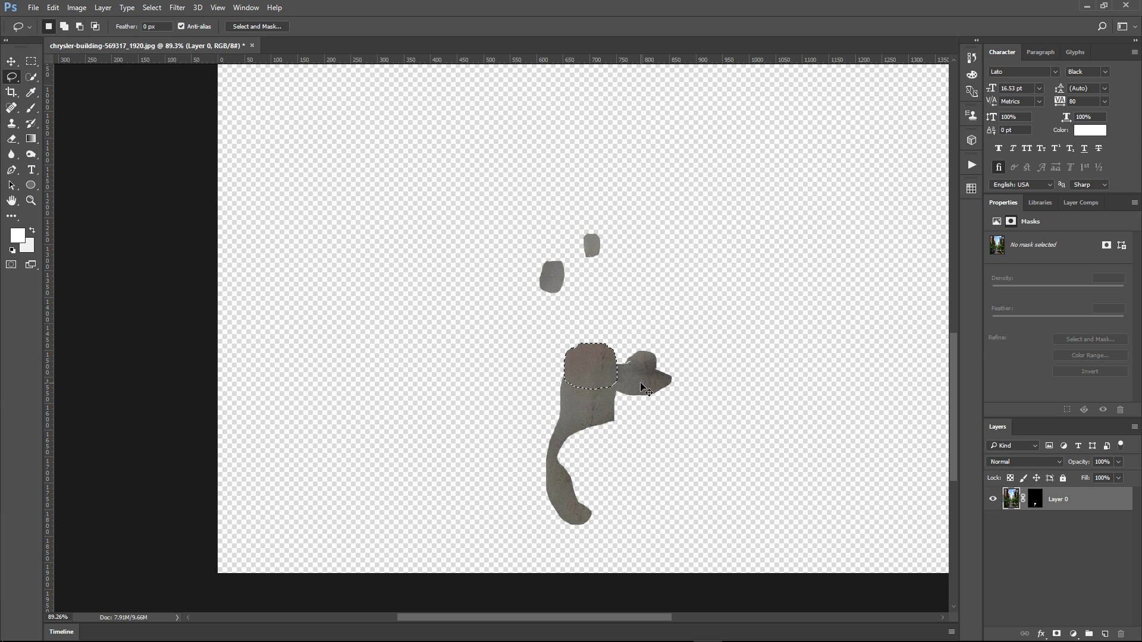
key("ctrl+d")
left_click(1038, 501)
right_click(1033, 501)
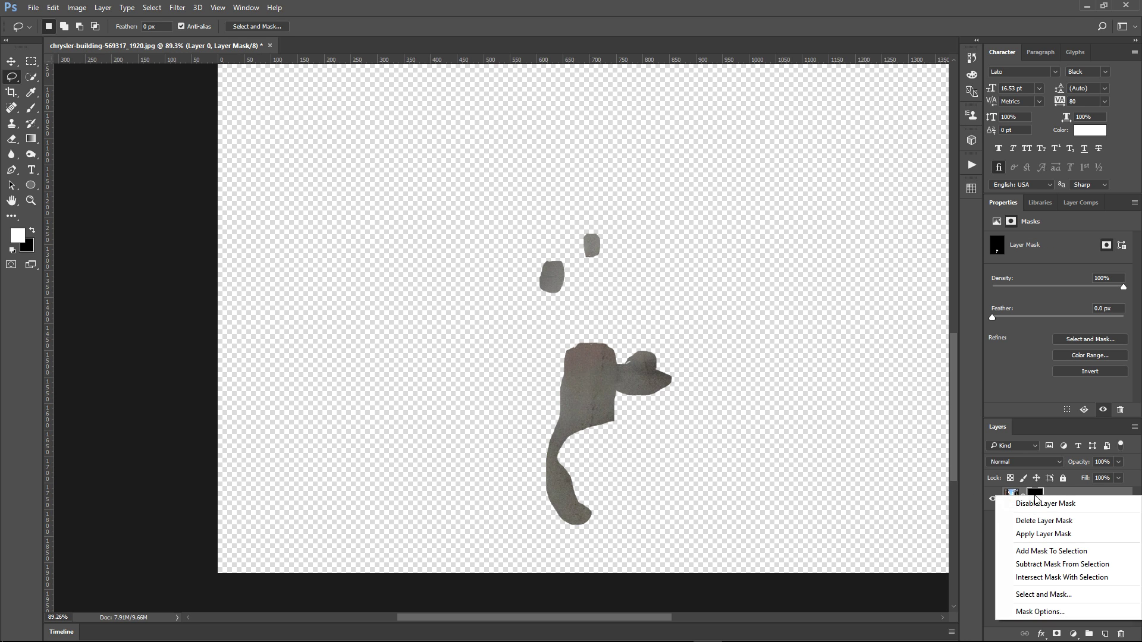
Delete the layer mask to reveal the full street, then zoom in on the patched road
left_click(1044, 521)
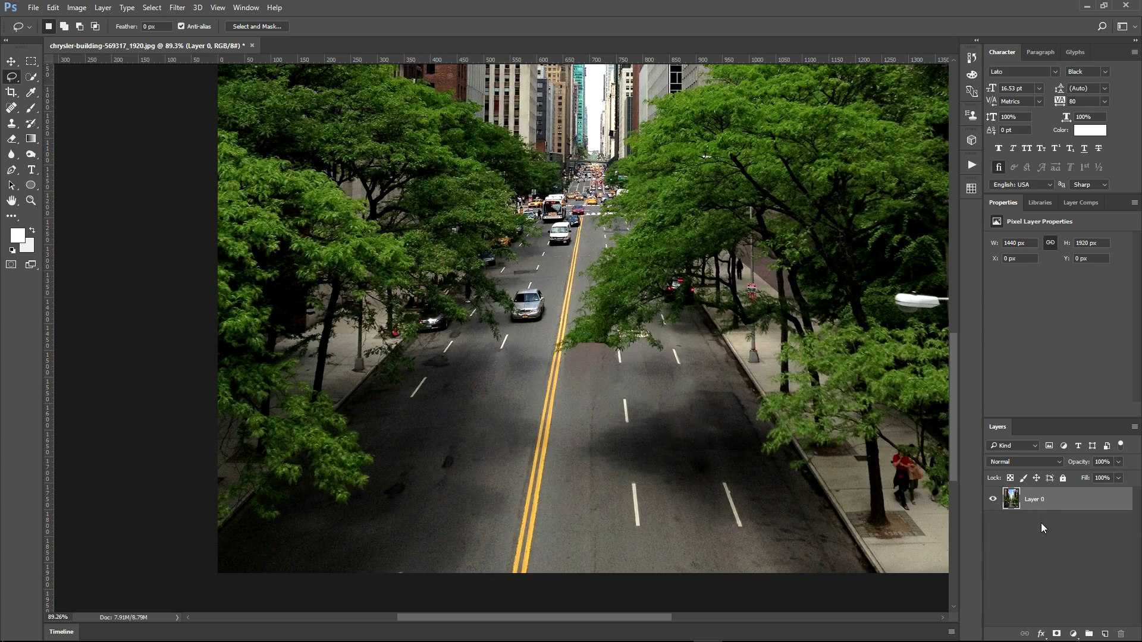
scroll(580, 420, "down", 2)
scroll(580, 420, "down", 2)
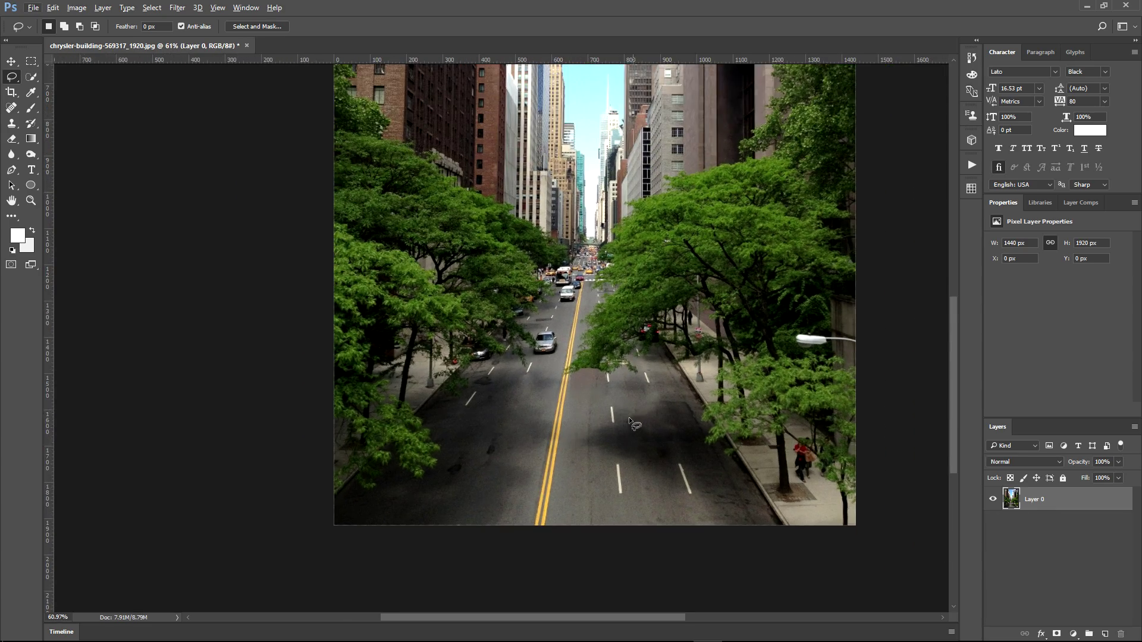
scroll(587, 419, "up", 3)
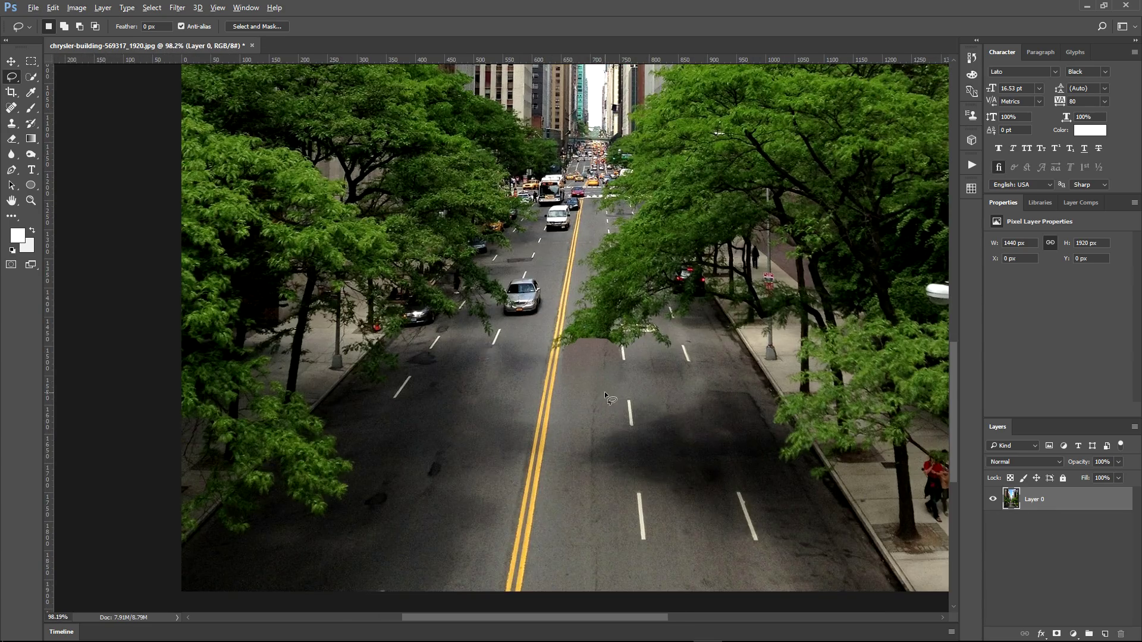
scroll(604, 391, "down", 2)
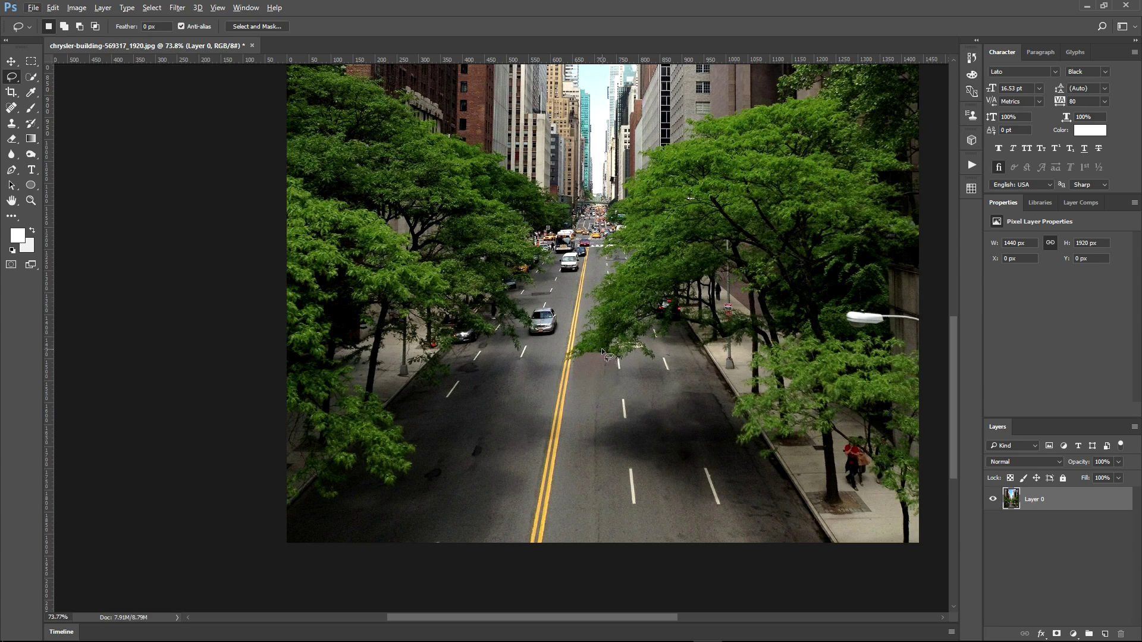
scroll(602, 423, "up", 4)
scroll(661, 247, "up", 1)
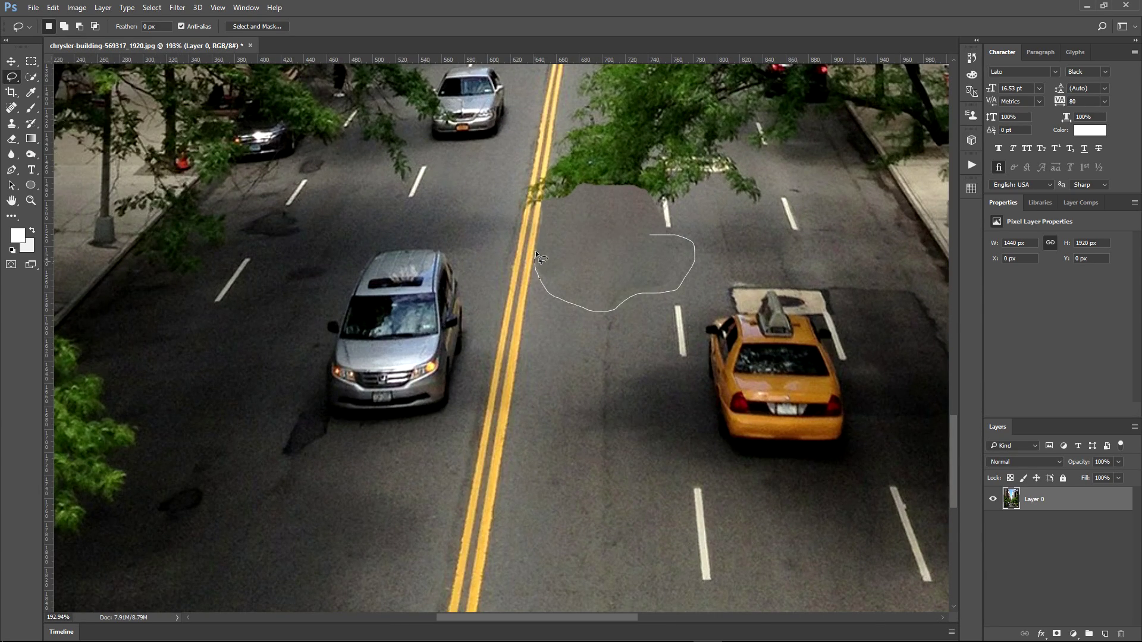
Content-Aware Fill the rough road patch right of the yellow lines, then deselect
left_click_drag(655, 242, 655, 238)
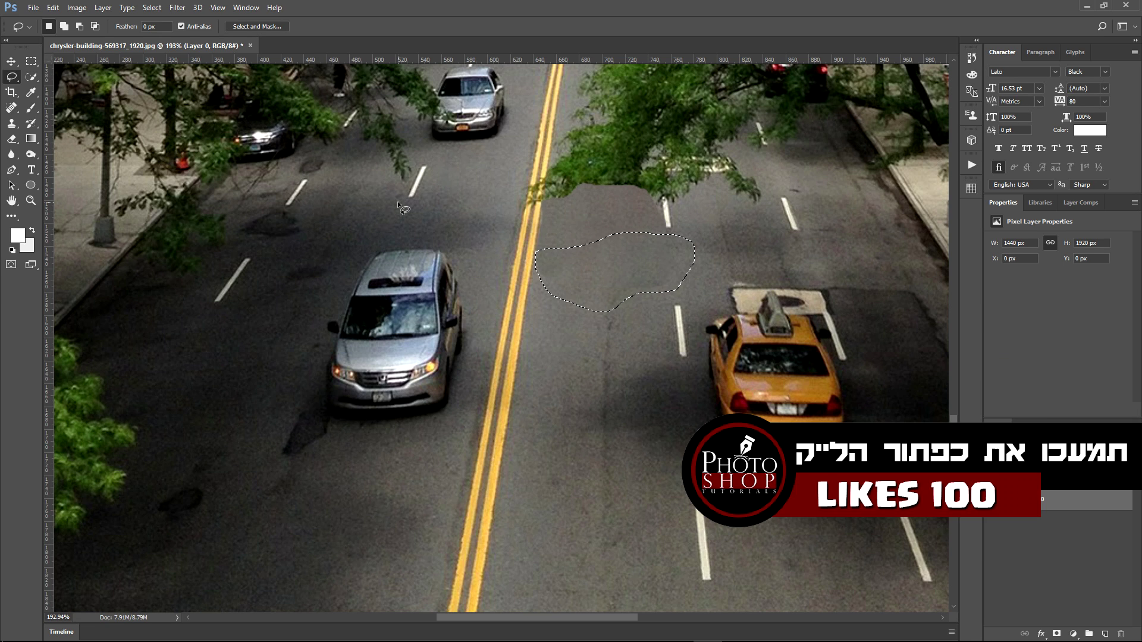
key("shift+F5")
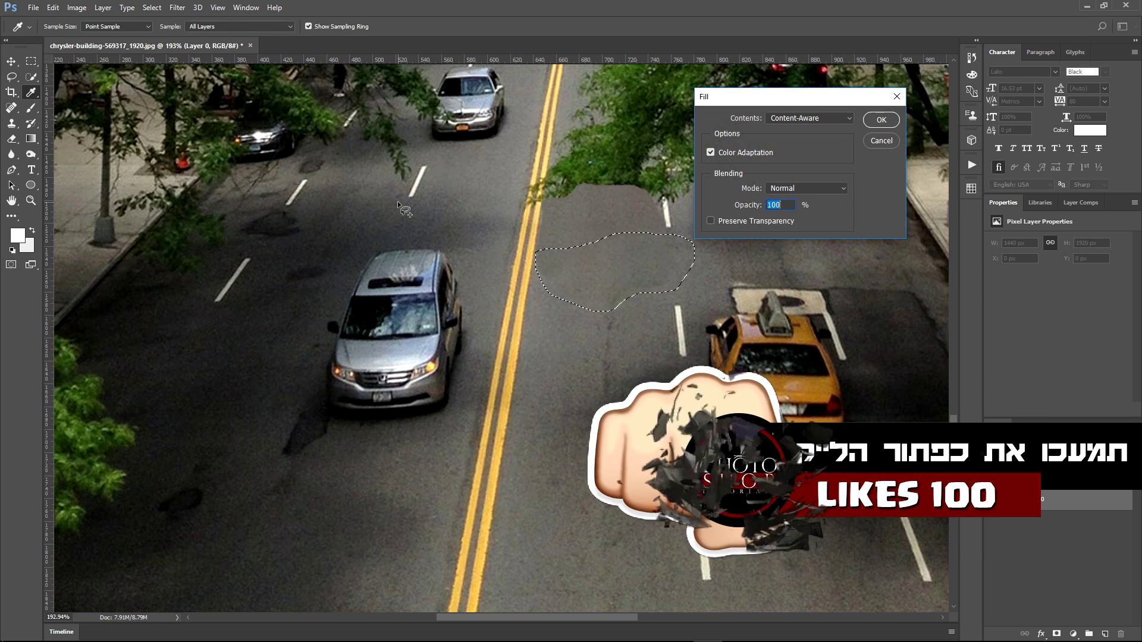
key("Return")
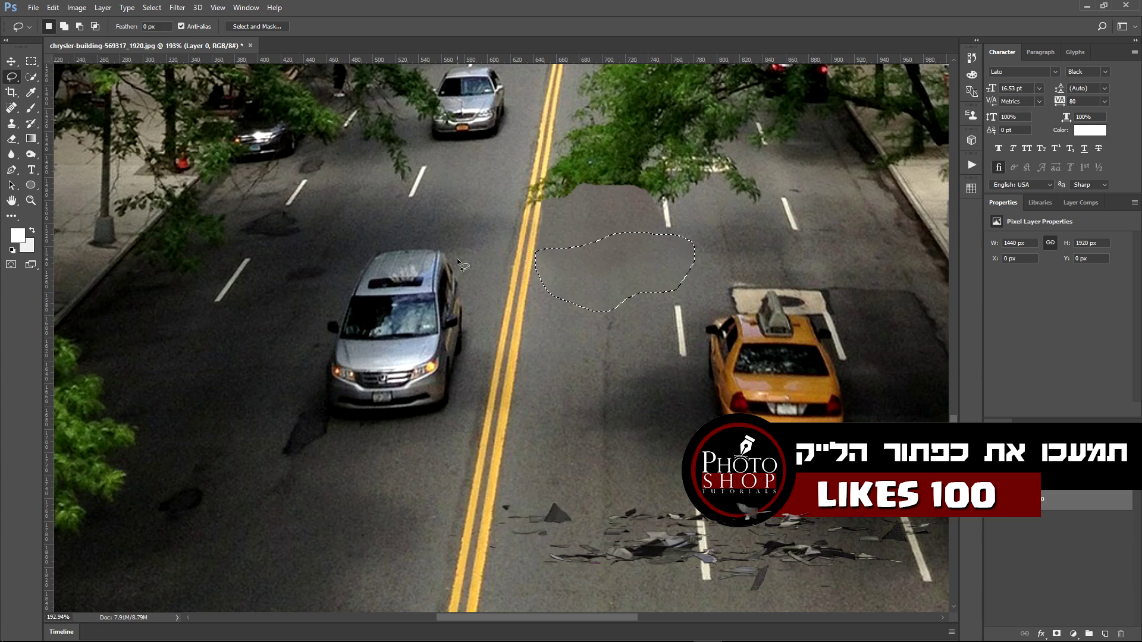
key("ctrl+d")
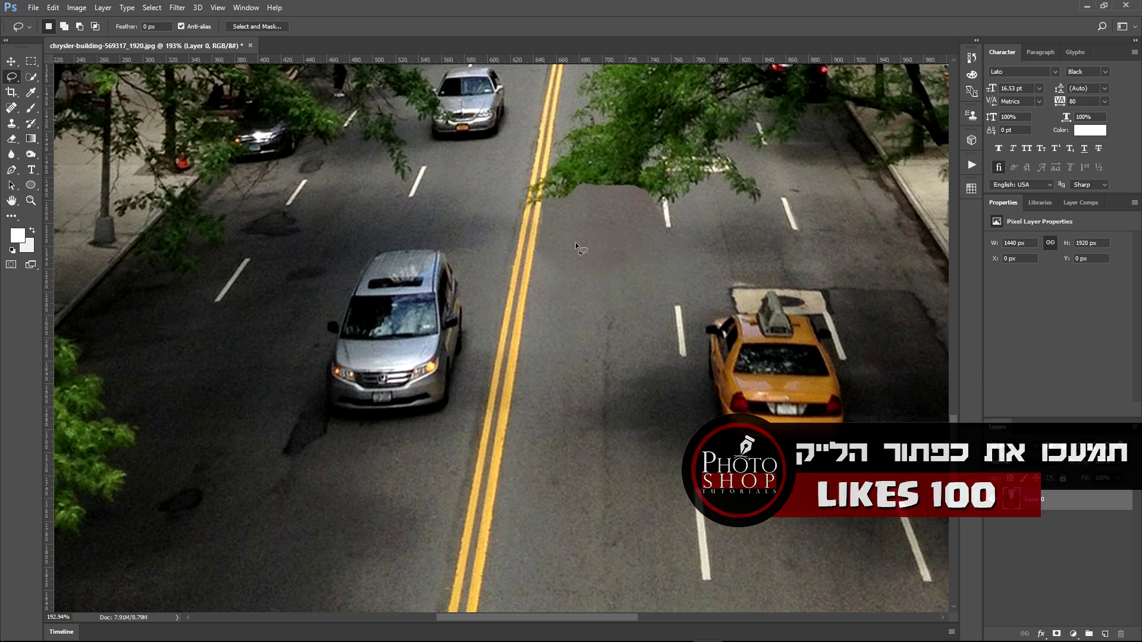
Outline the patched road area beside the yellow lines, deselect, and select the Clone Stamp tool
scroll(571, 238, "down", 3, "alt")
scroll(602, 275, "up", 2, "alt")
scroll(586, 238, "up", 1, "alt")
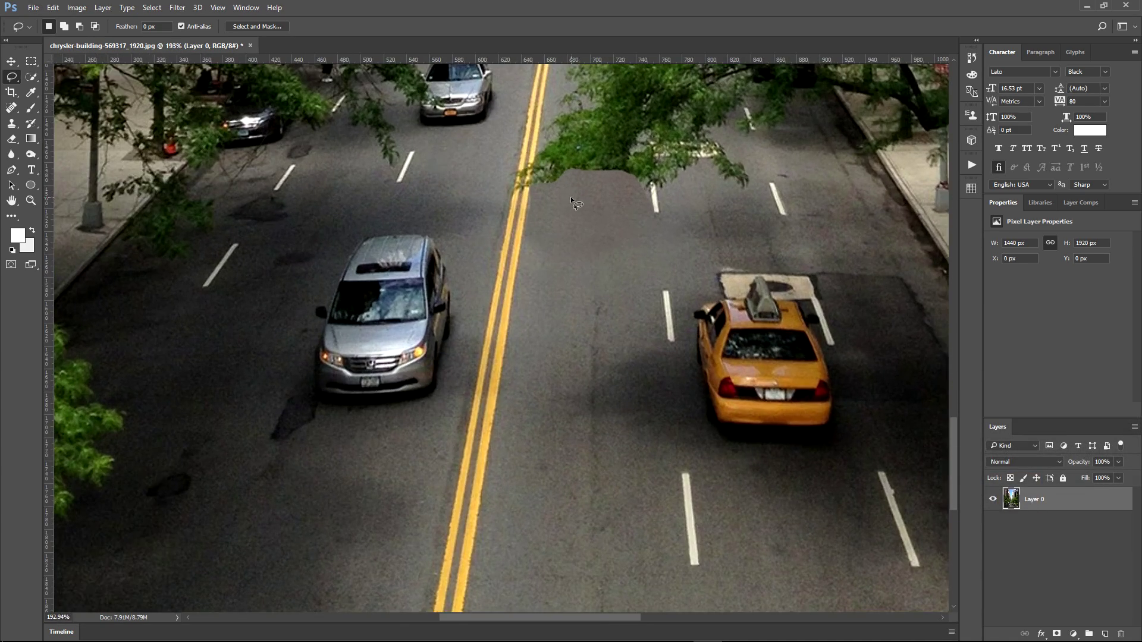
scroll(580, 203, "up", 1, "alt")
left_click_drag(531, 194, 535, 192)
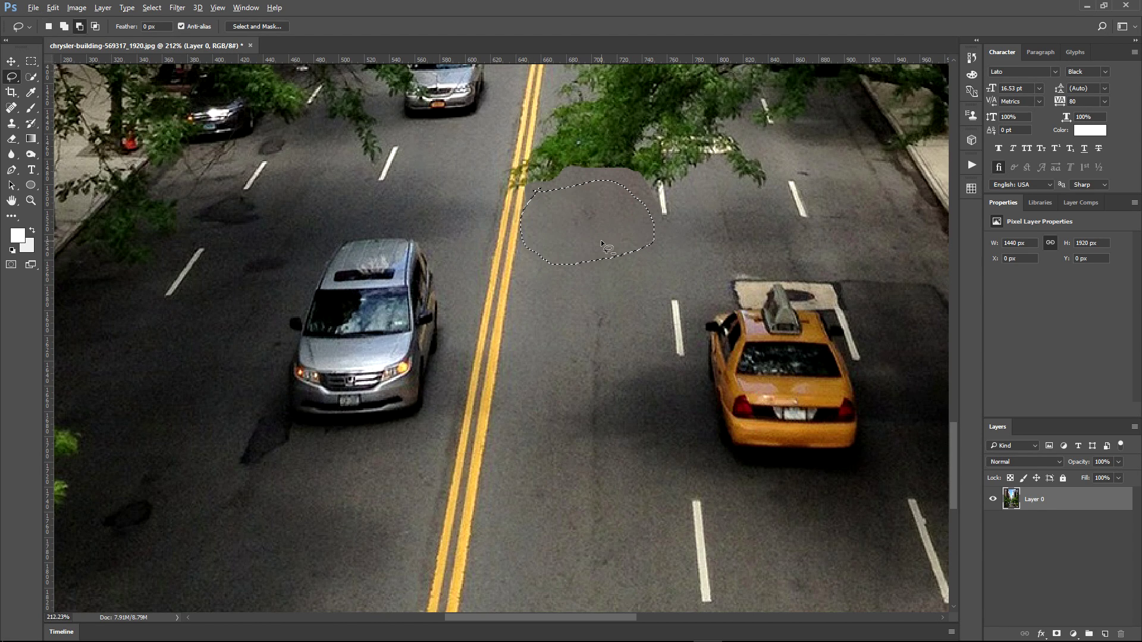
key("ctrl+d")
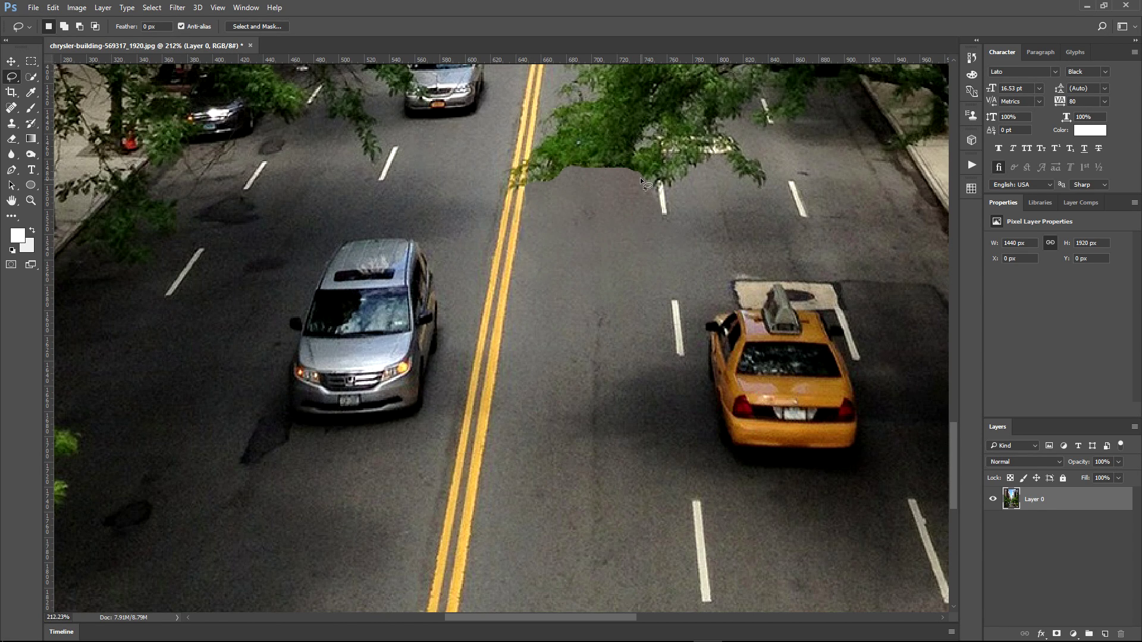
left_click(11, 123)
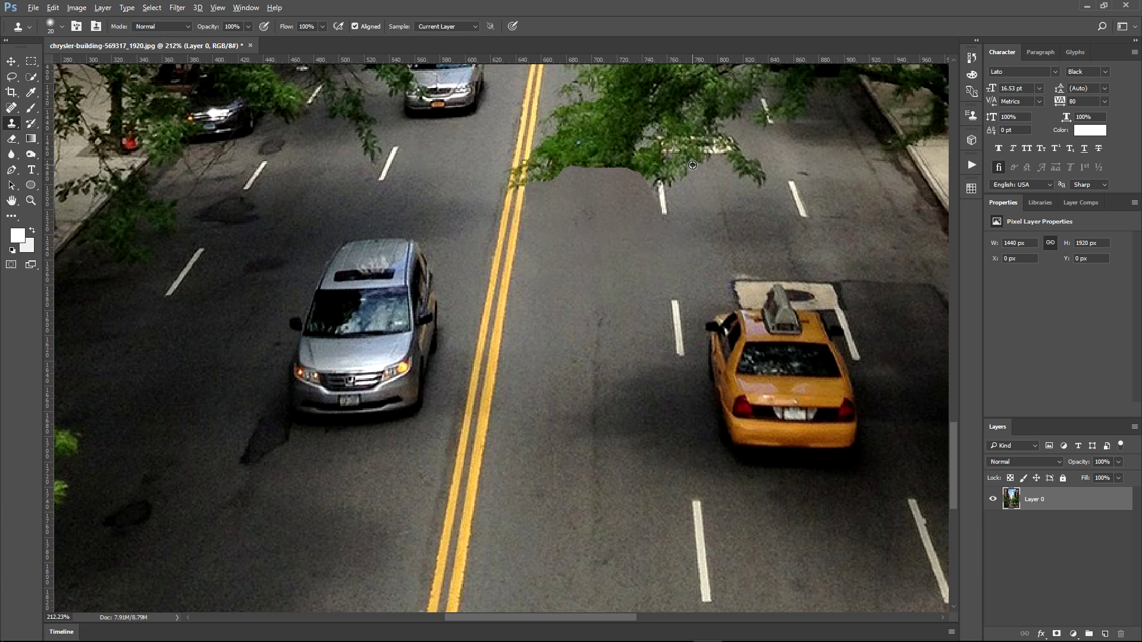
Clone sampled foliage along the patch's straight top edge to blend it in
left_click(694, 163, "alt")
mouse_move(645, 170)
left_mouse_down()
mouse_move(608, 167)
mouse_move(623, 165)
left_mouse_up()
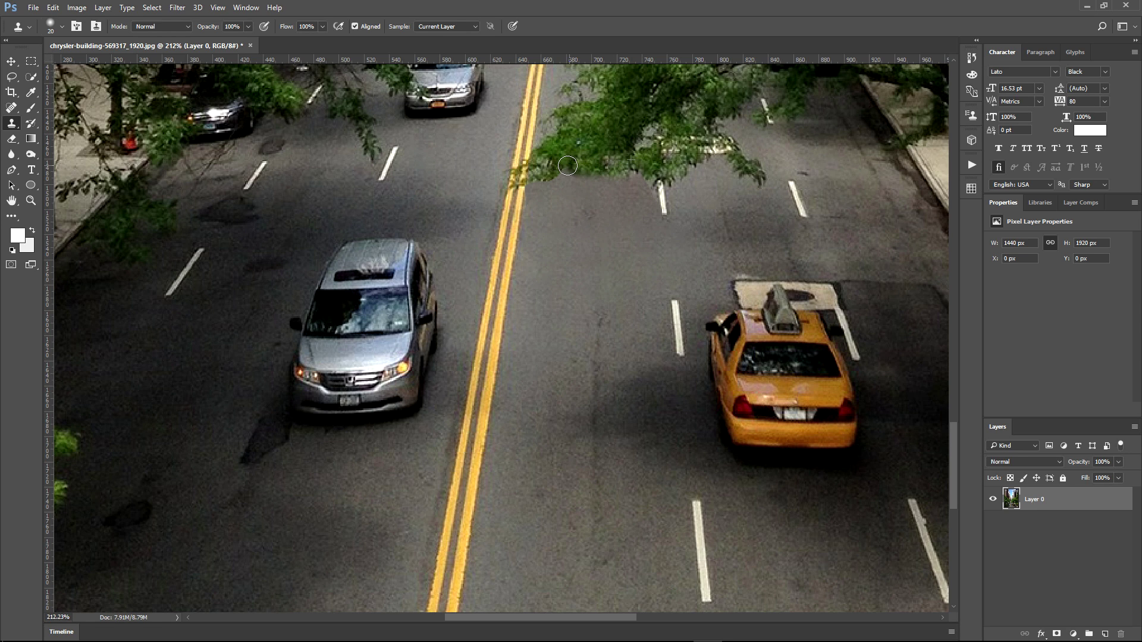
scroll(623, 165, "down", 8)
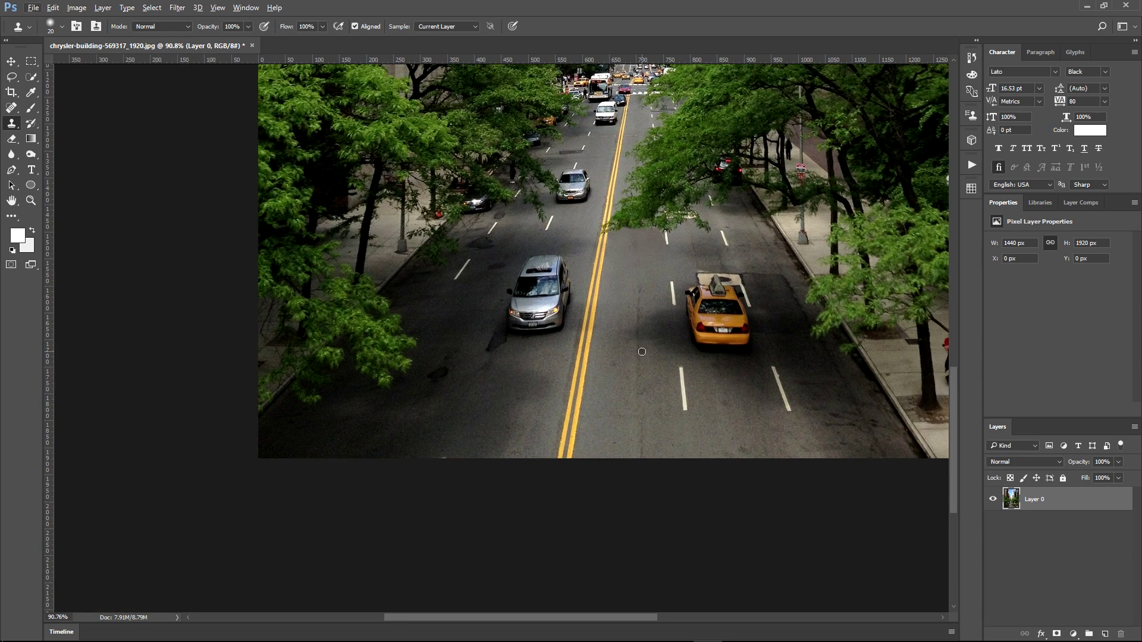
scroll(641, 351, "down", 3)
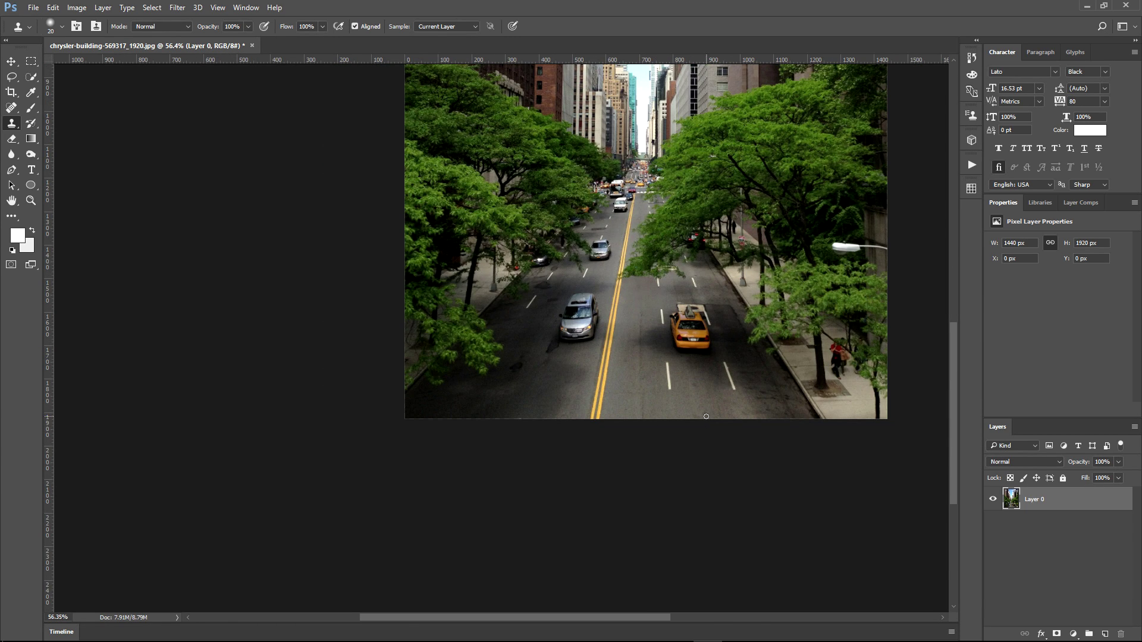
scroll(470, 401, "up", 2)
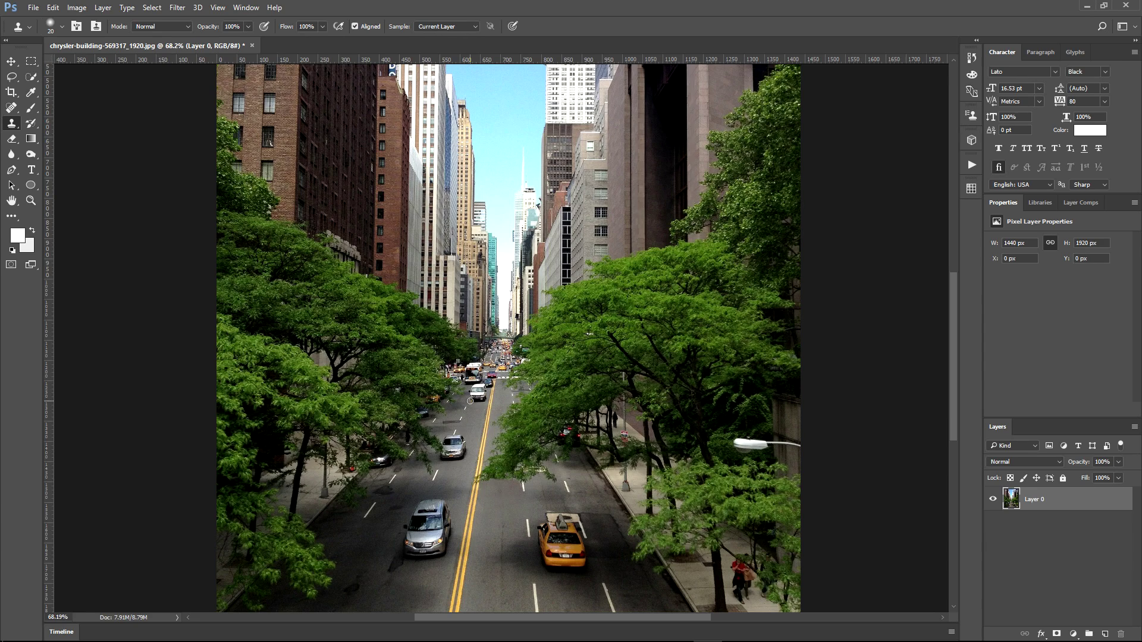